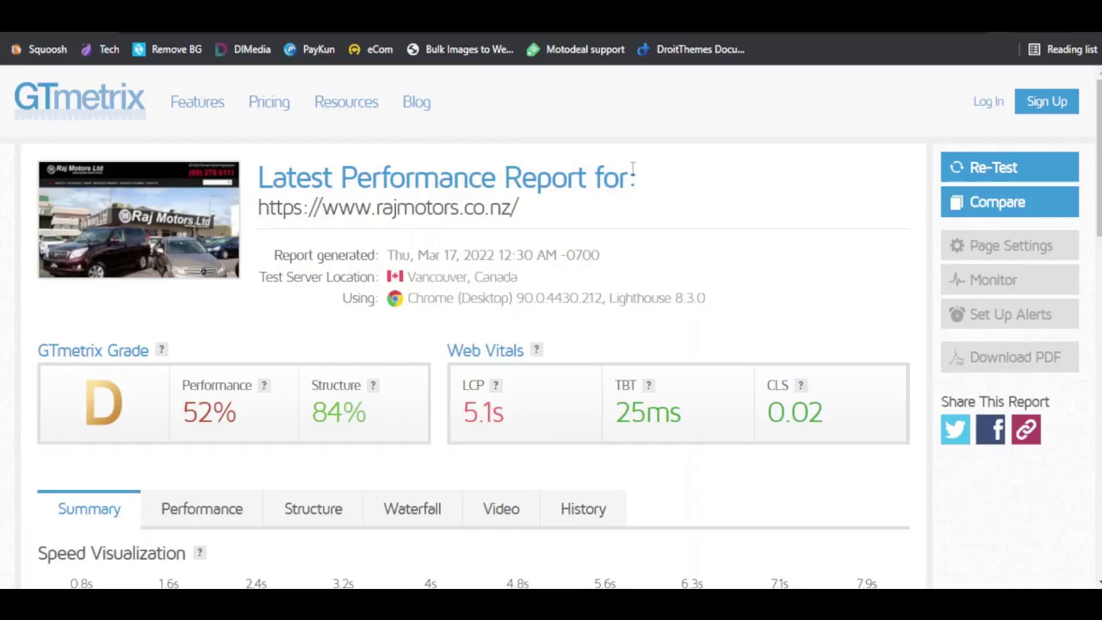
- Review the GTmetrix performance report down to its top issues and expand the "Reduce initial server response time" audit
scroll(742, 174, down, 5)
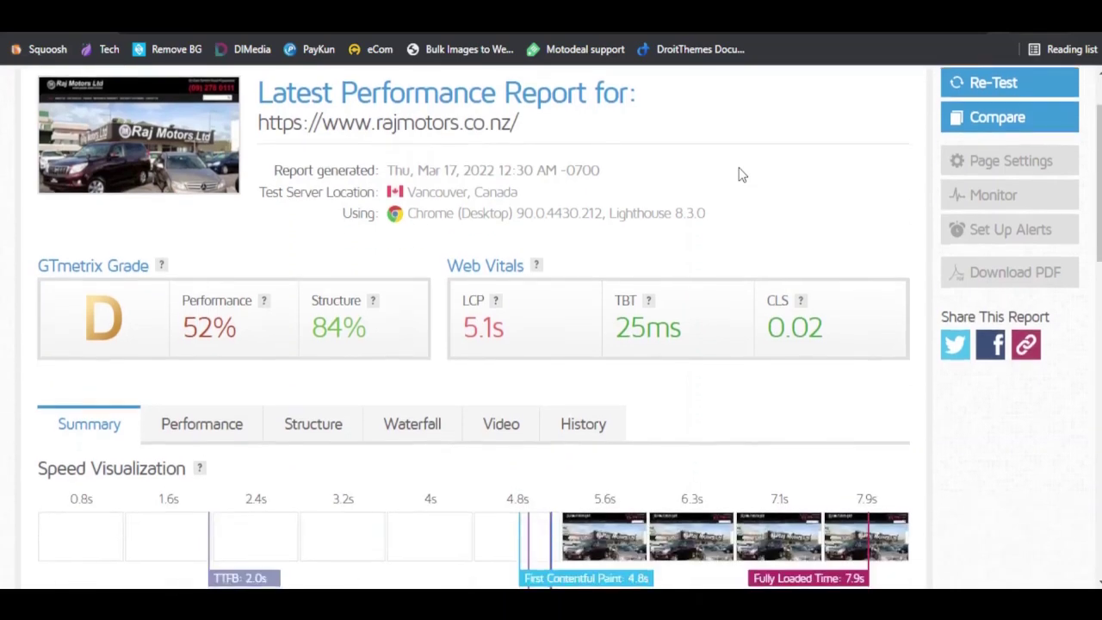
scroll(413, 431, down, 1)
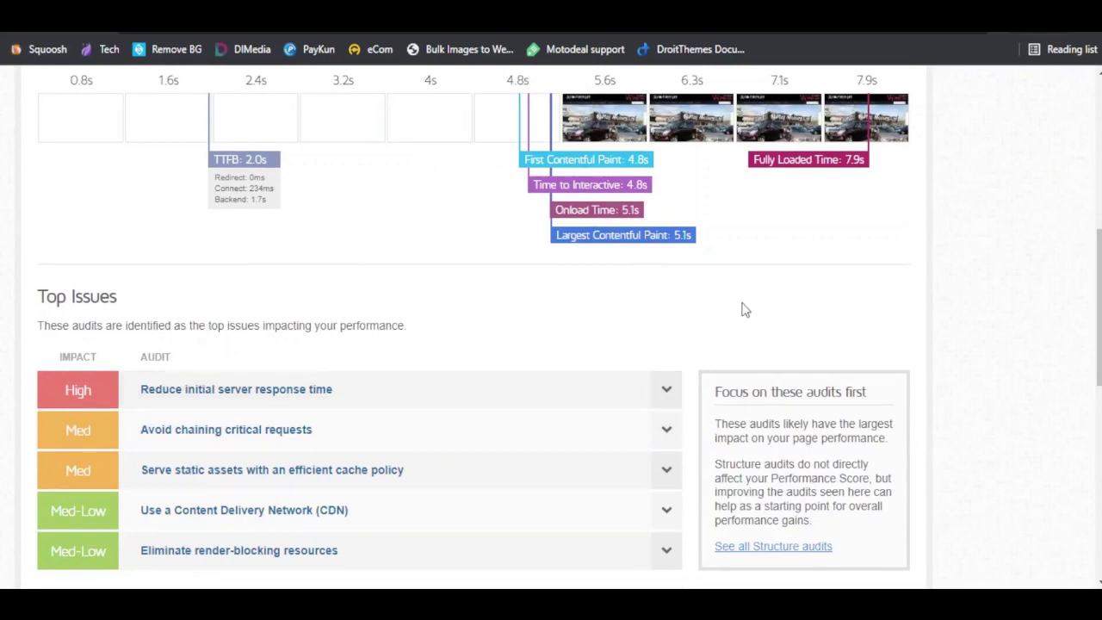
click(668, 392)
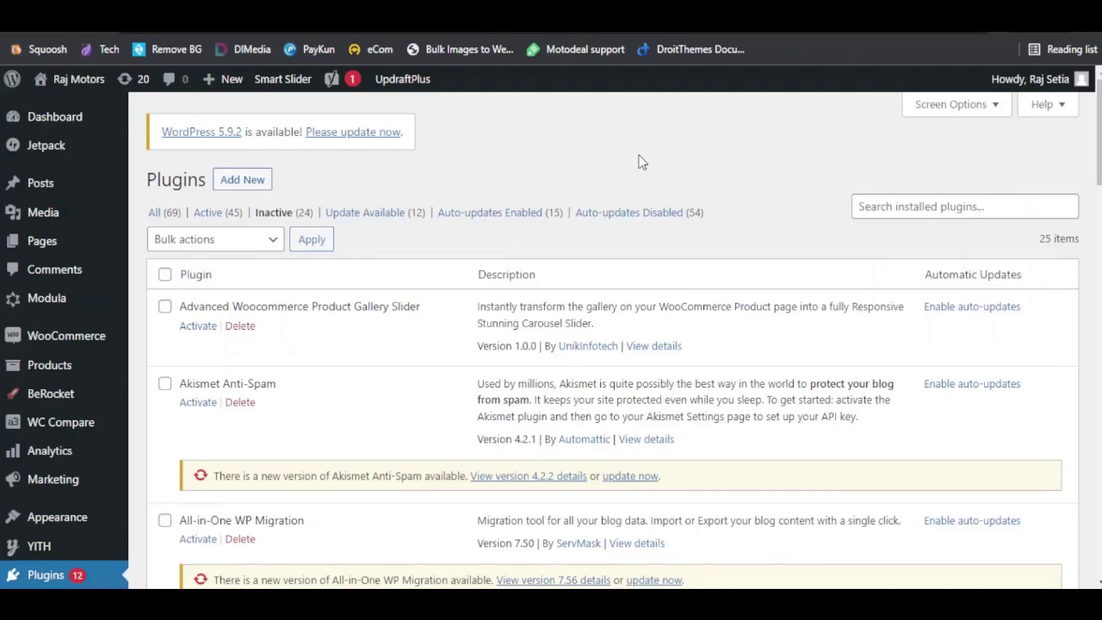
- Find the Query Monitor plugin by searching for "query monitor" among the plugins available to add, and install it
click(239, 187)
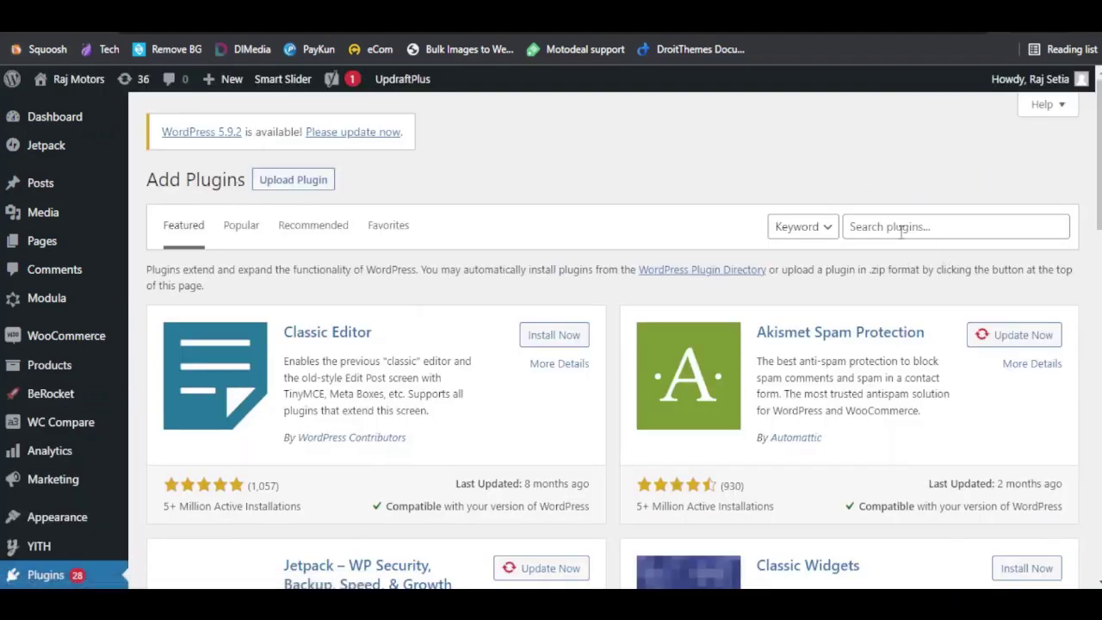
click(902, 228)
text(query)
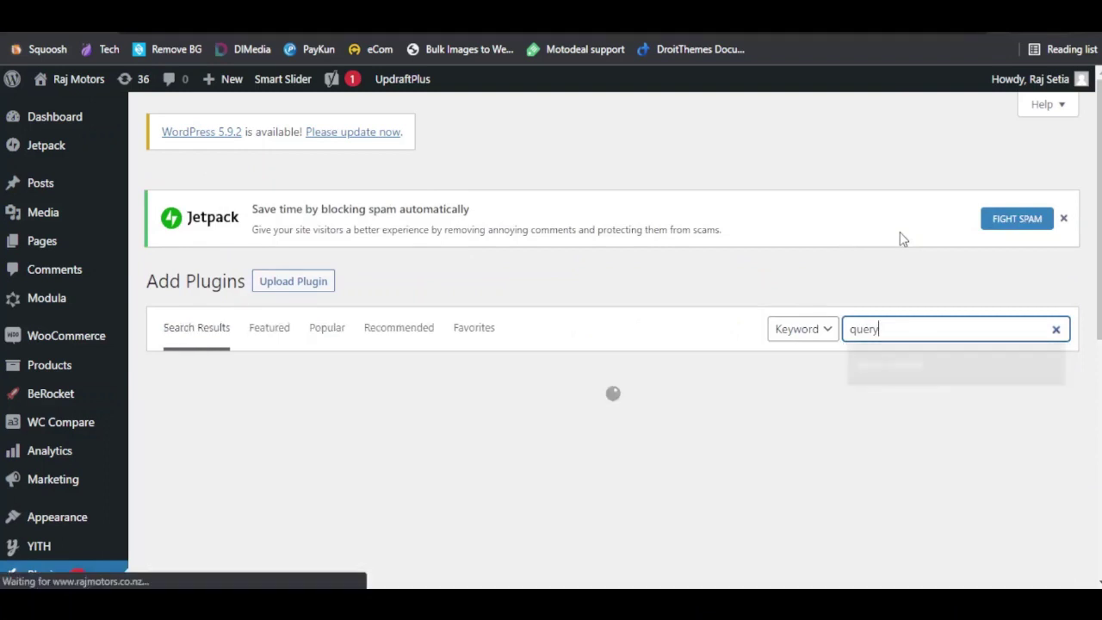
text( monitor)
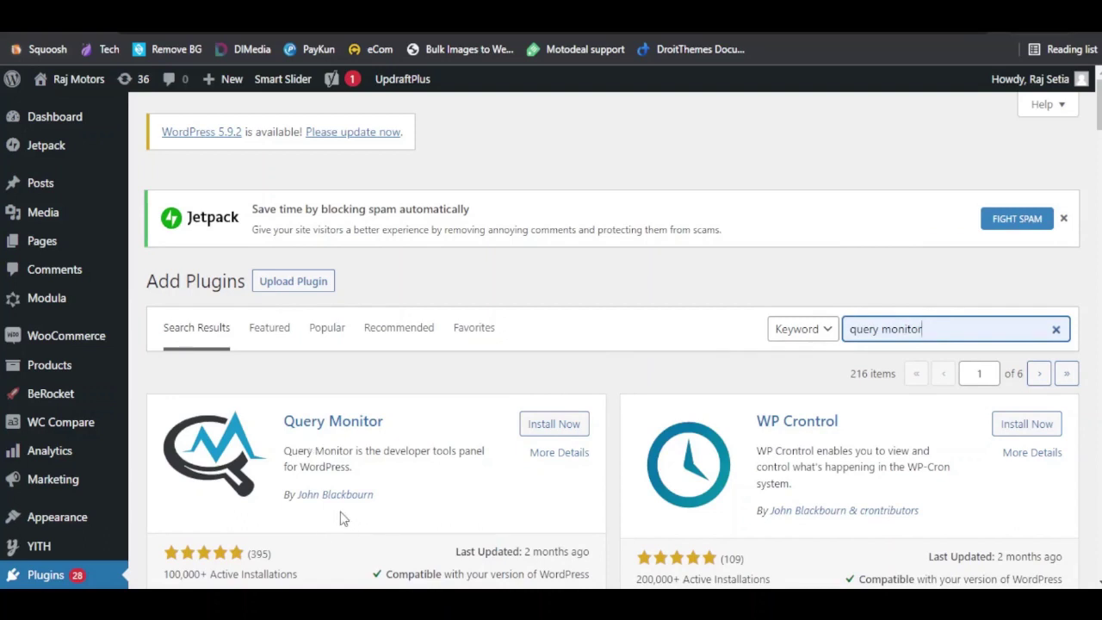
click(555, 425)
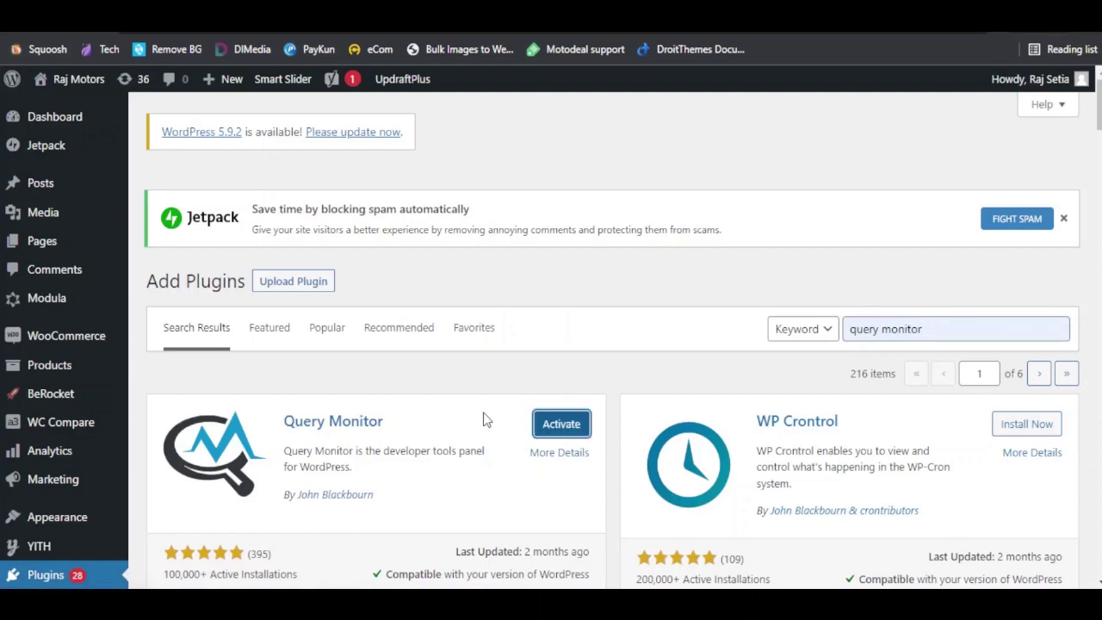
- Read the Query Monitor plugin's detailed description, including the overview of what it shows per page load, and close it
click(573, 457)
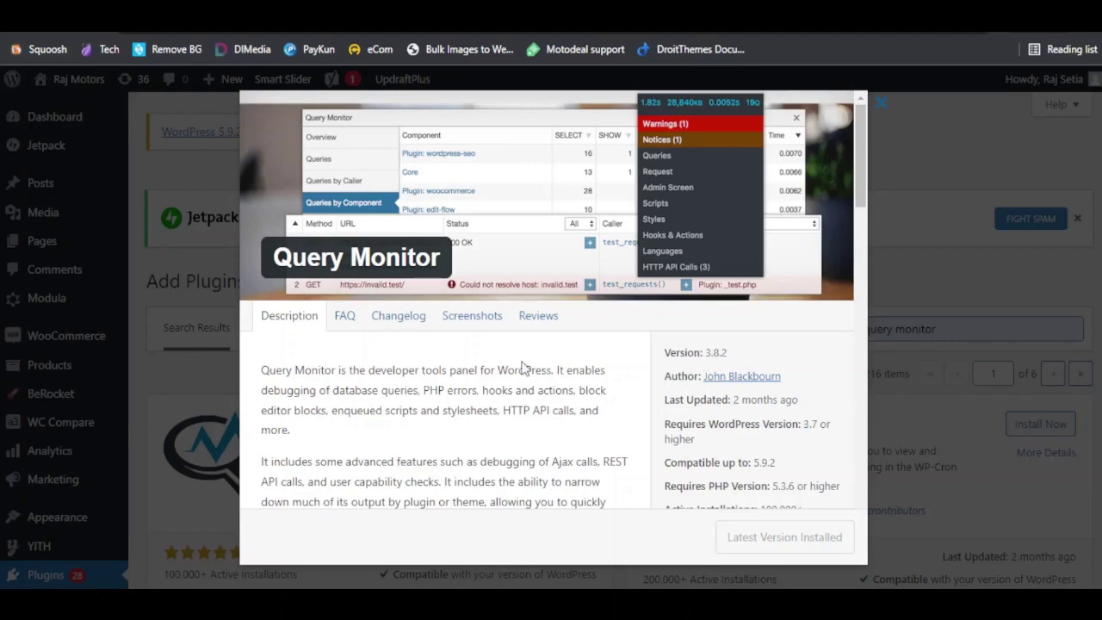
scroll(522, 367, down, 6)
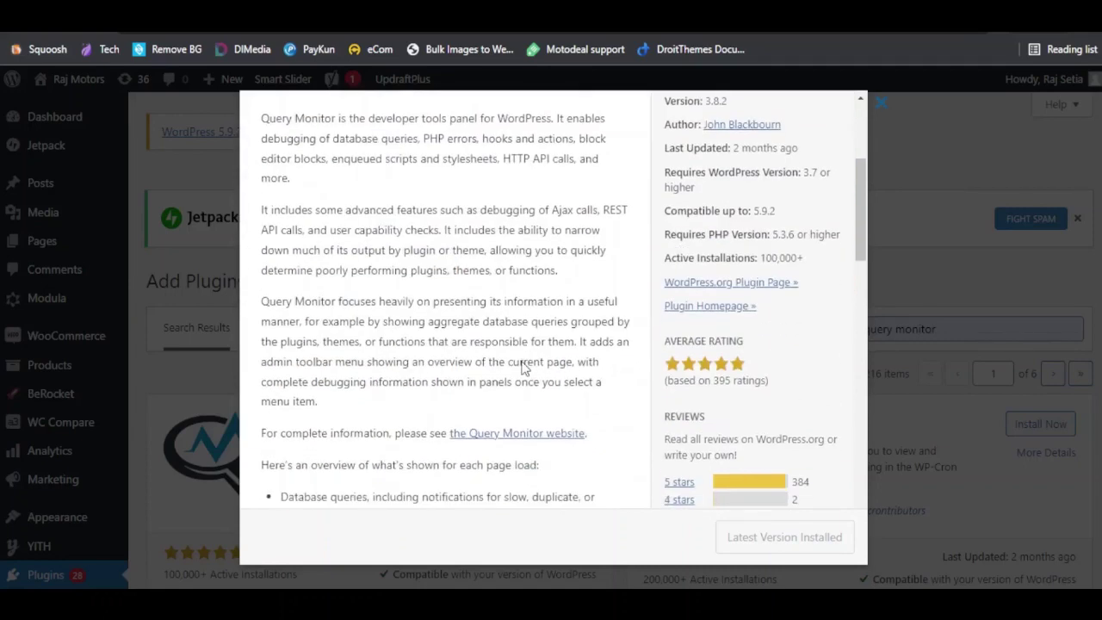
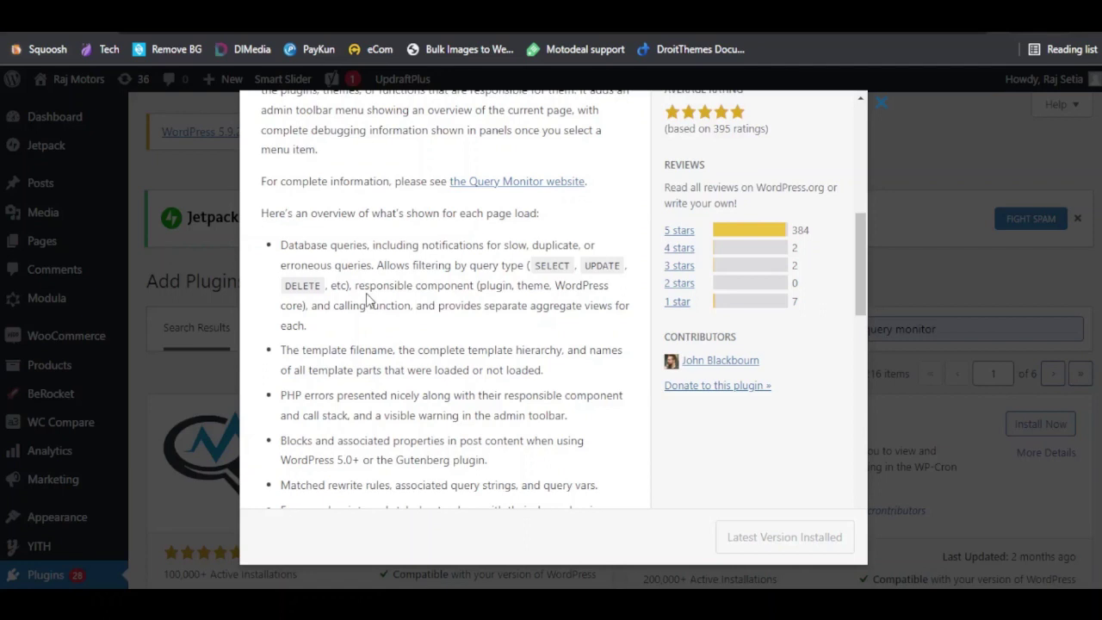
scroll(616, 291, up, 1)
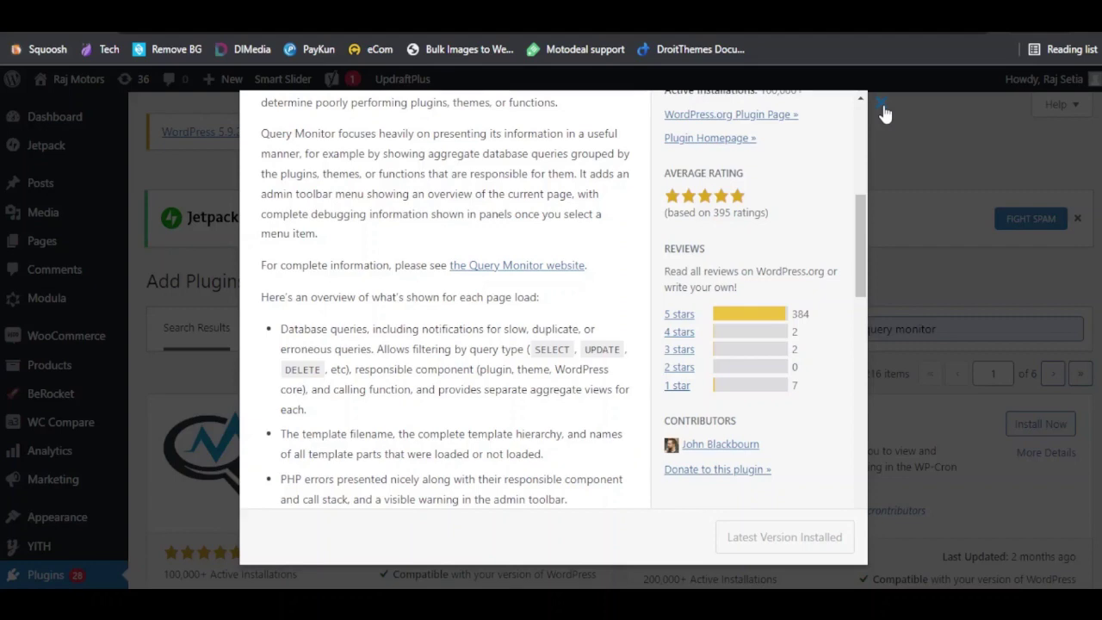
click(883, 108)
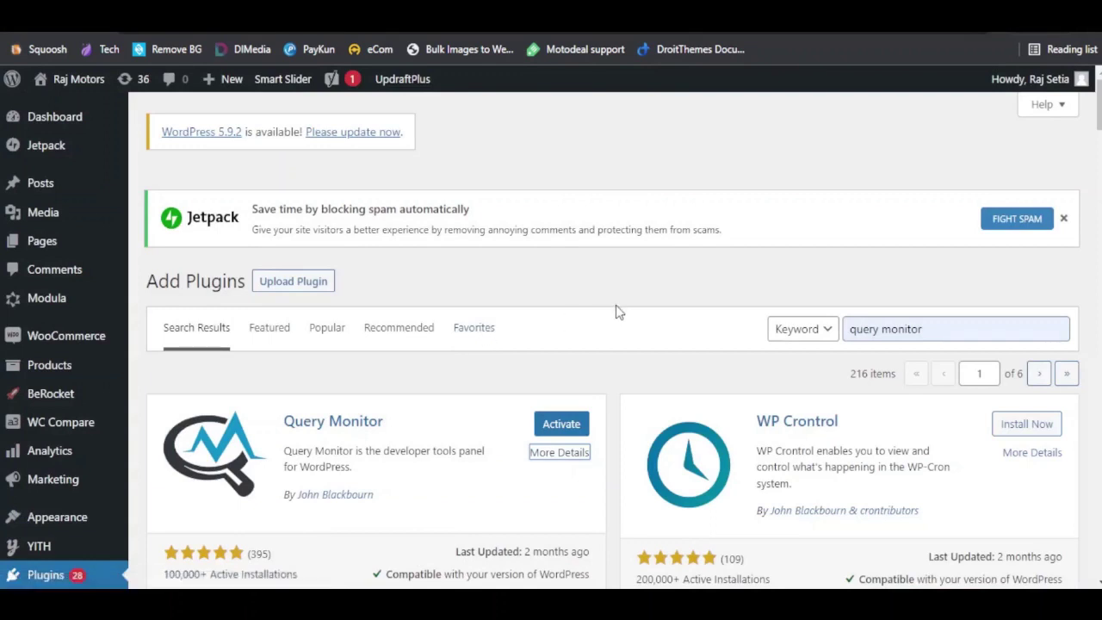
- Activate the Query Monitor plugin and open its Queries report for the current admin page
click(552, 426)
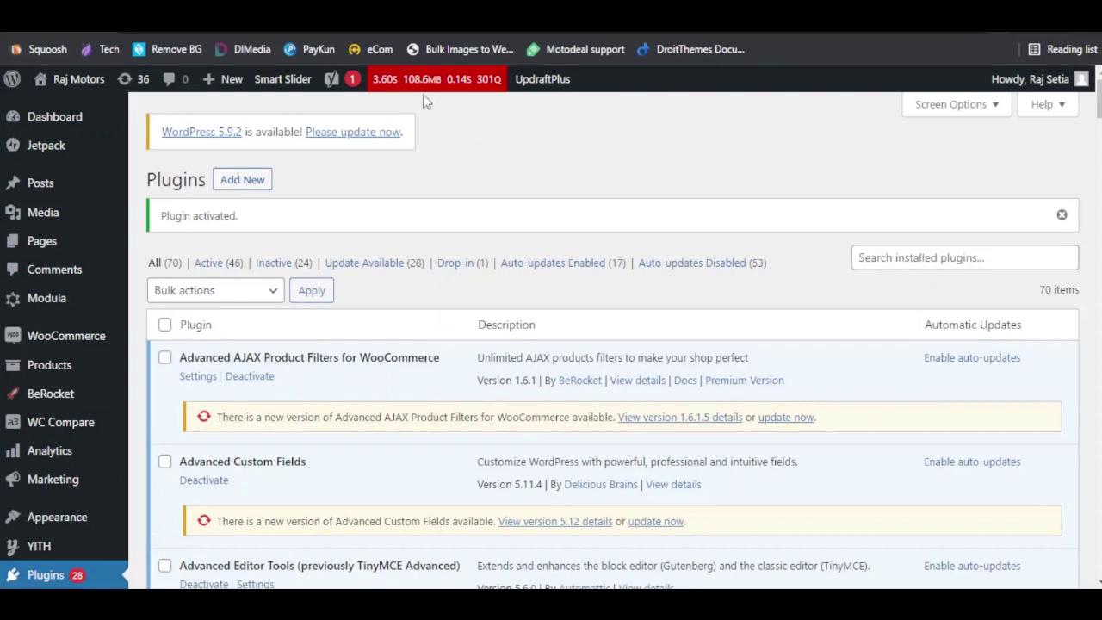
mouse_move(388, 86)
mouse_move(454, 86)
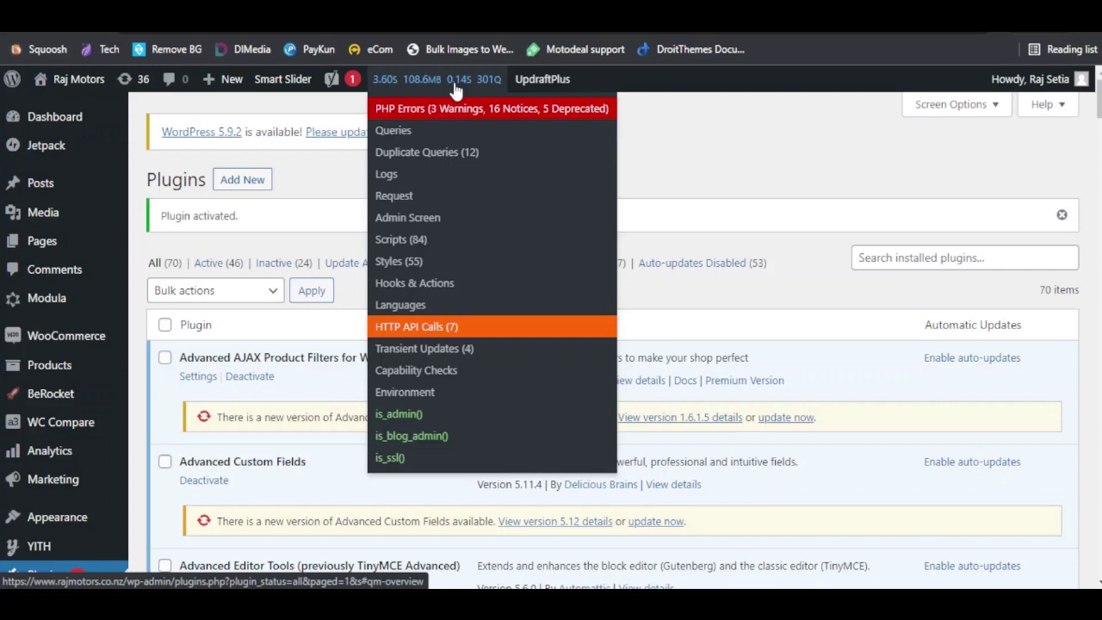
click(401, 138)
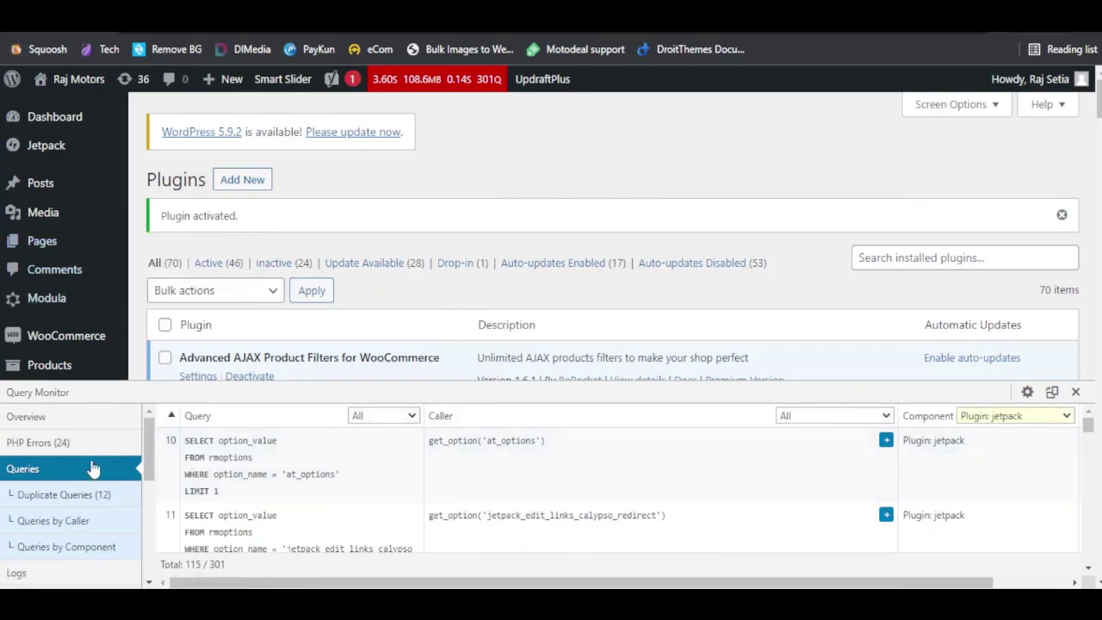
- Show the database queries grouped by component and sort the components by their SELECT queries
click(53, 556)
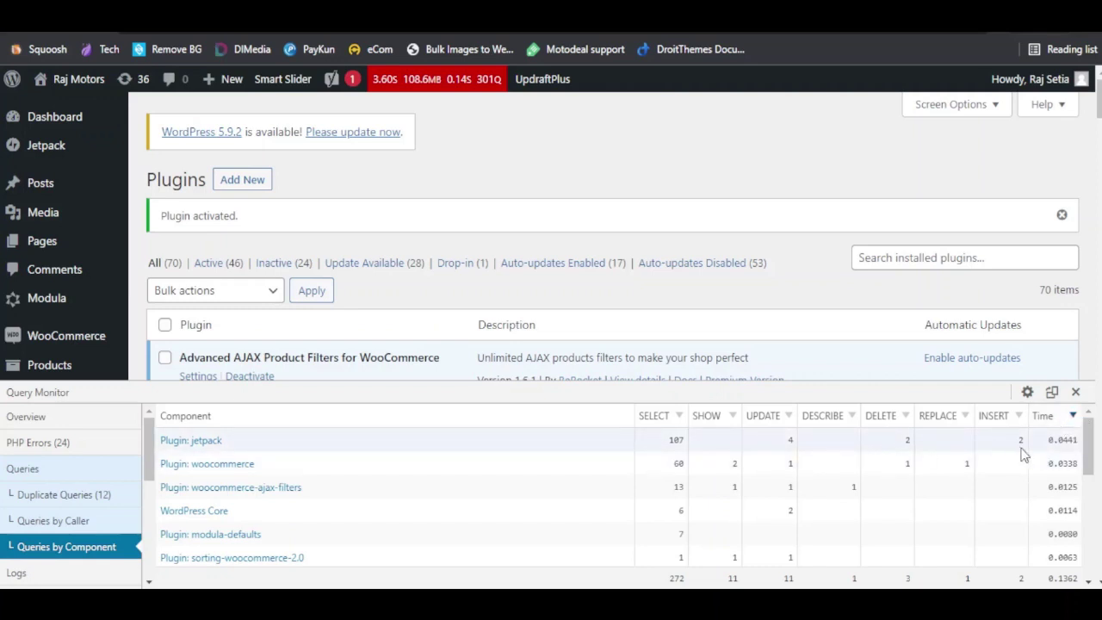
click(1073, 417)
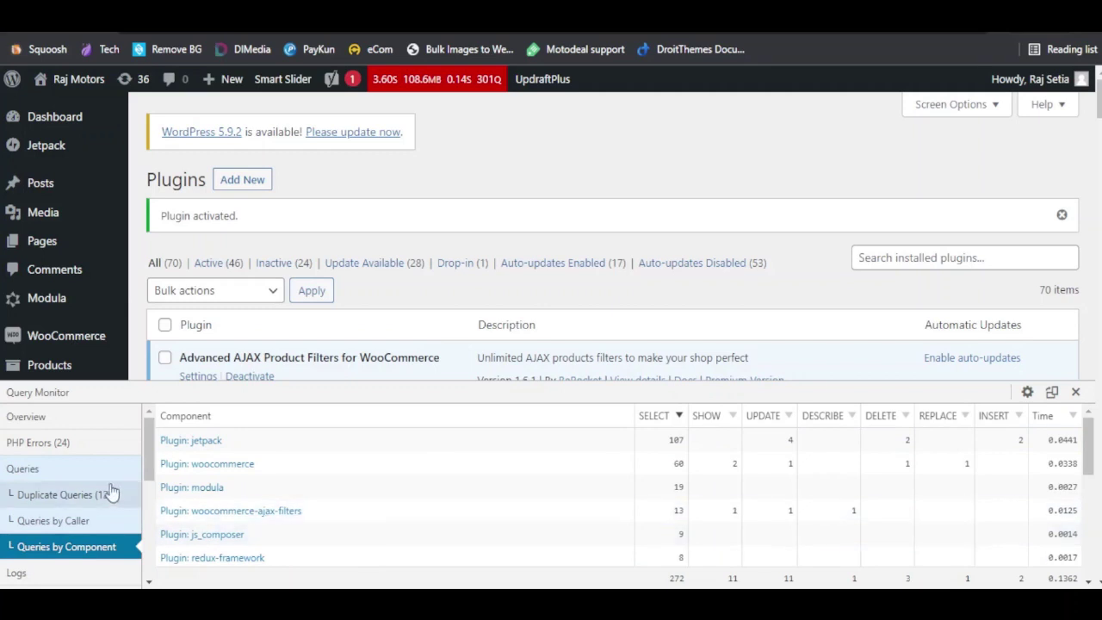
- Examine Query Monitor's overview down to the object and opcode cache information, and return to the queries by component
click(21, 418)
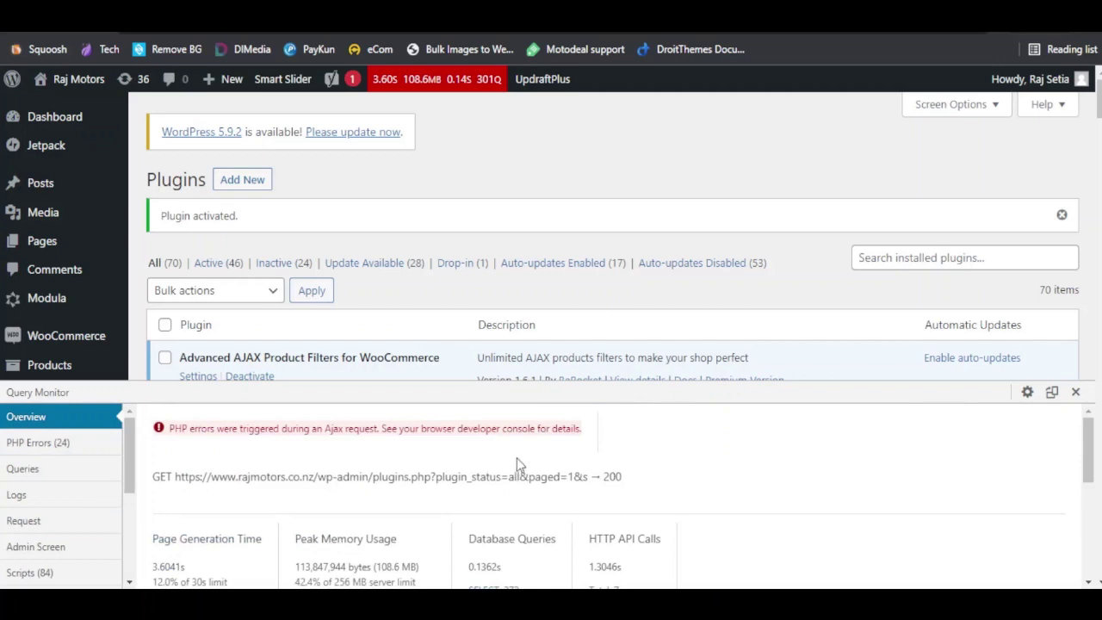
scroll(518, 461, down, 5)
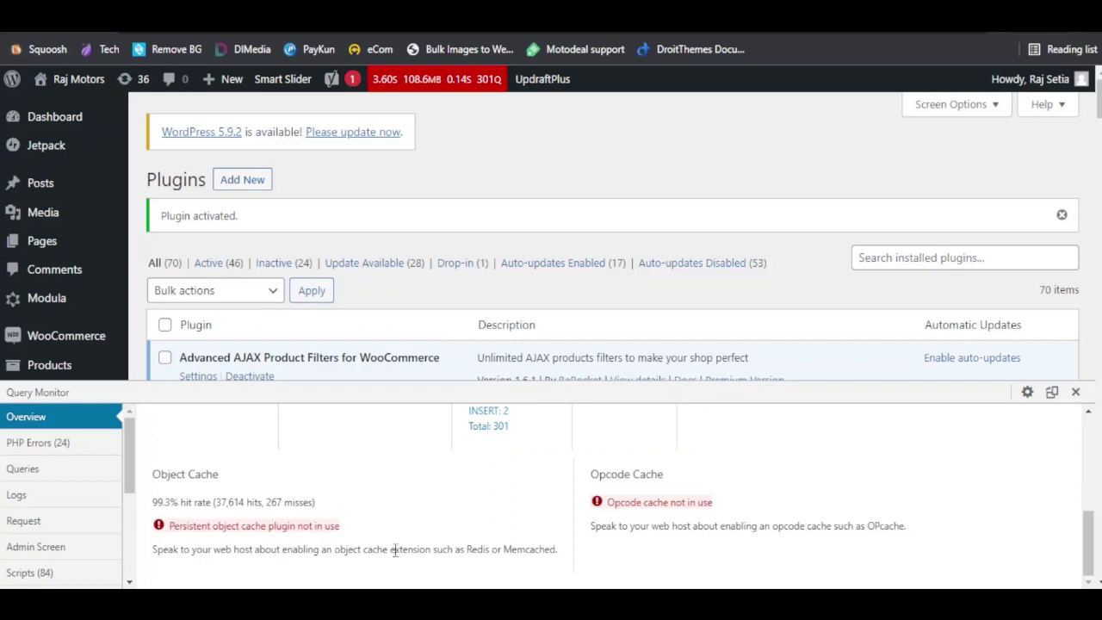
click(26, 470)
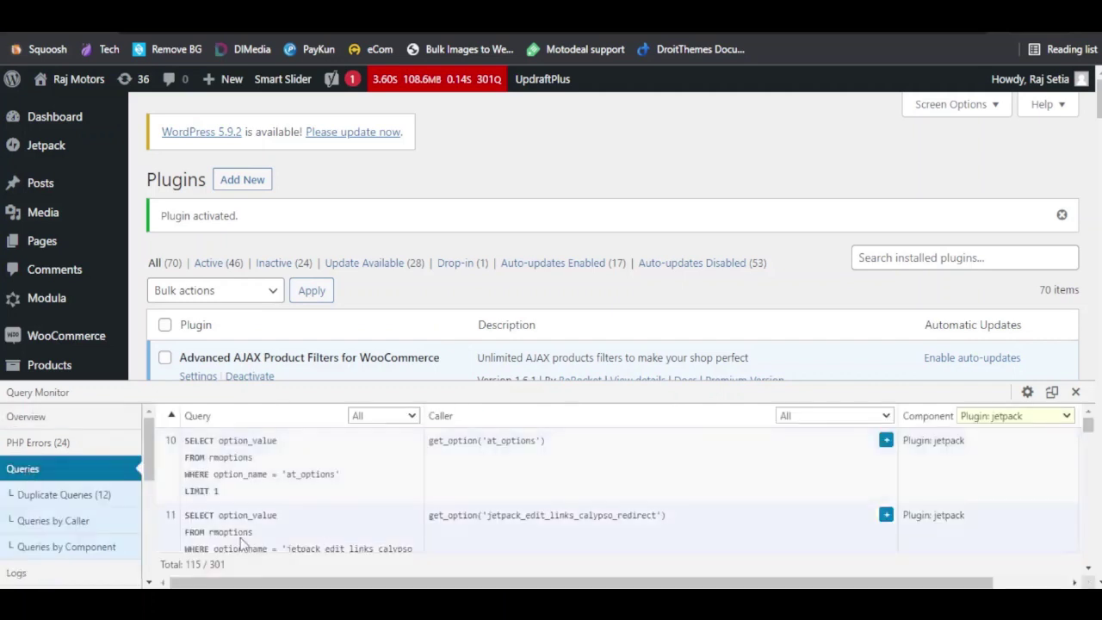
click(73, 548)
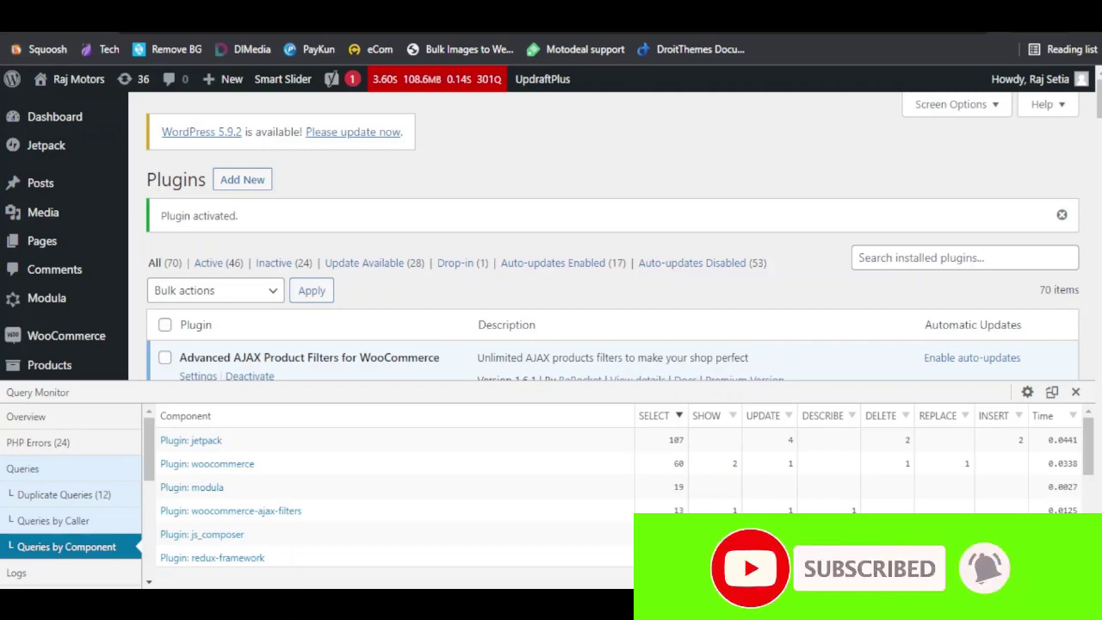
- Search Google for "wp hive chrome extension" in an Incognito window and open the WP Hive page in the Chrome Web Store
key(ctrl+shift+n)
text(w)
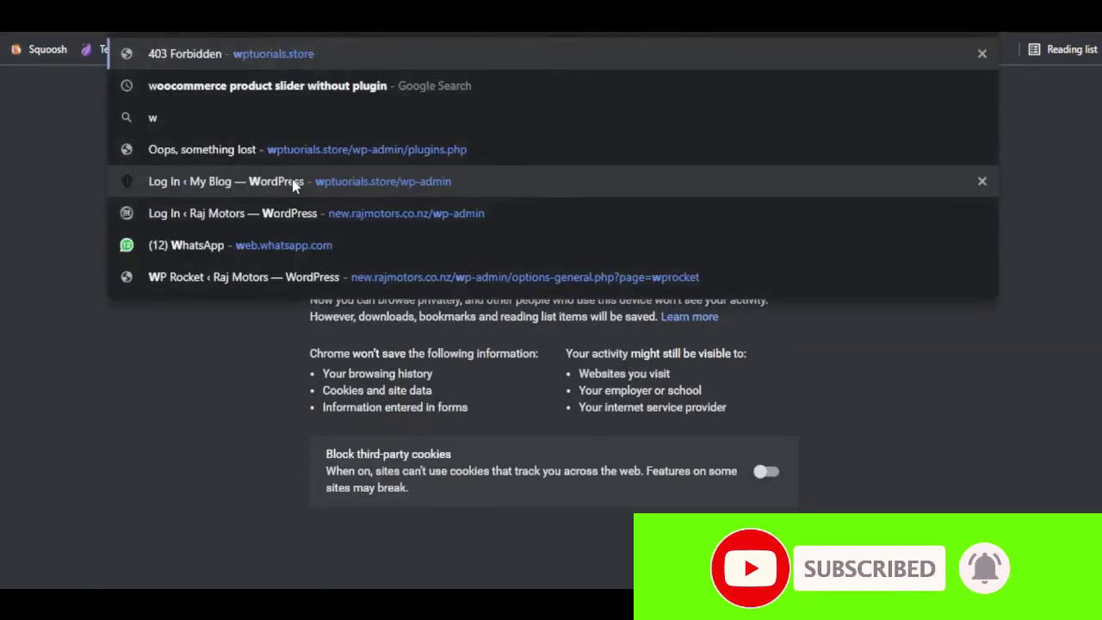
text(p hive)
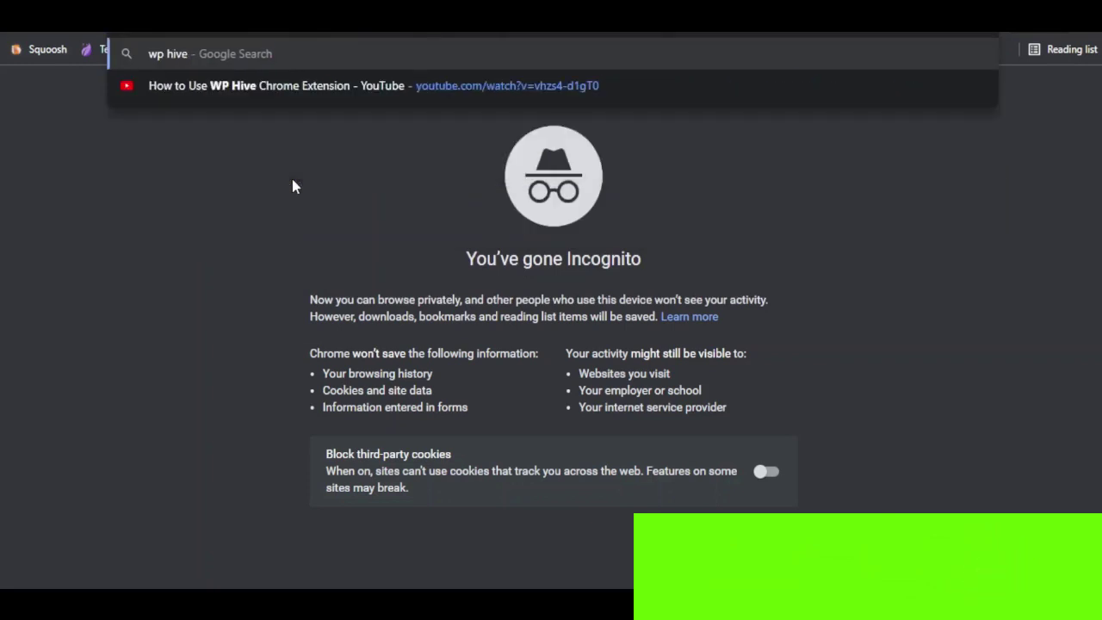
text( chrome exte)
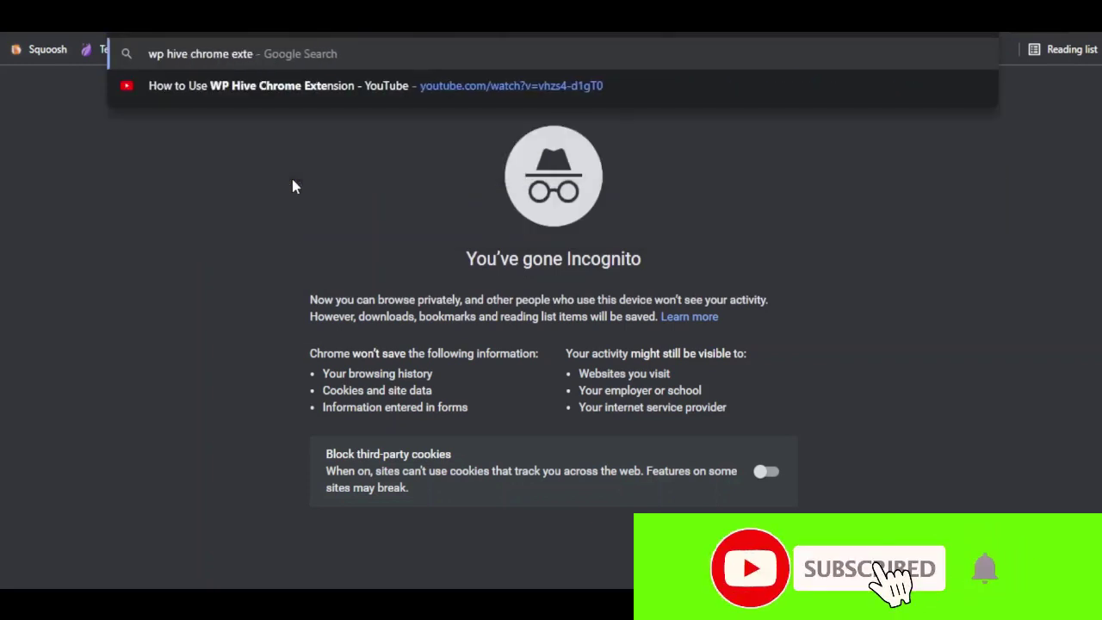
text(nsion)
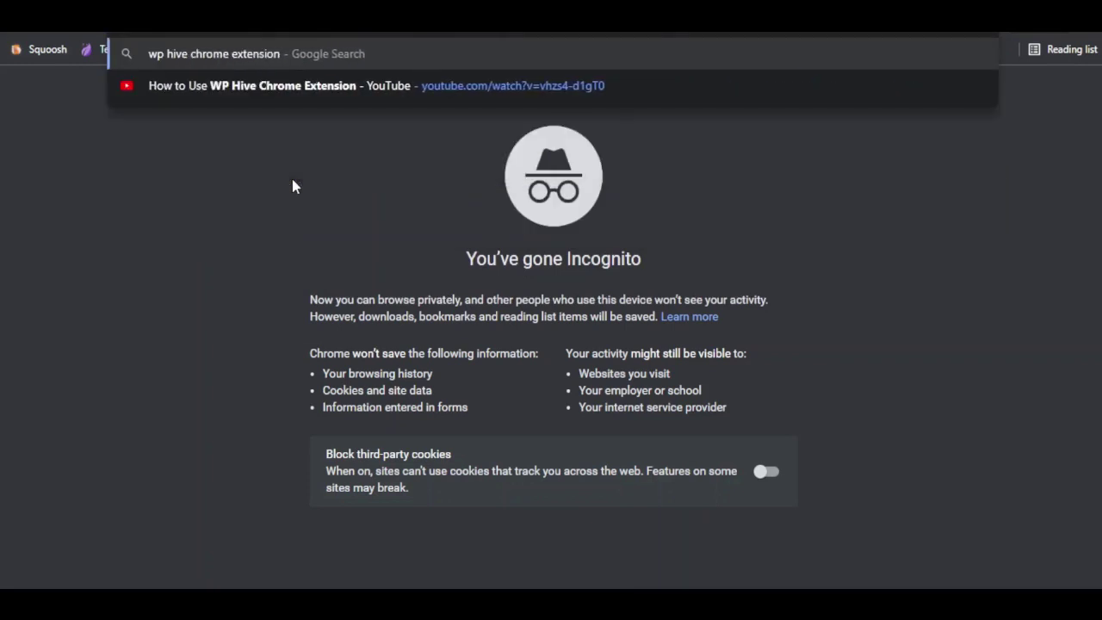
key(Return)
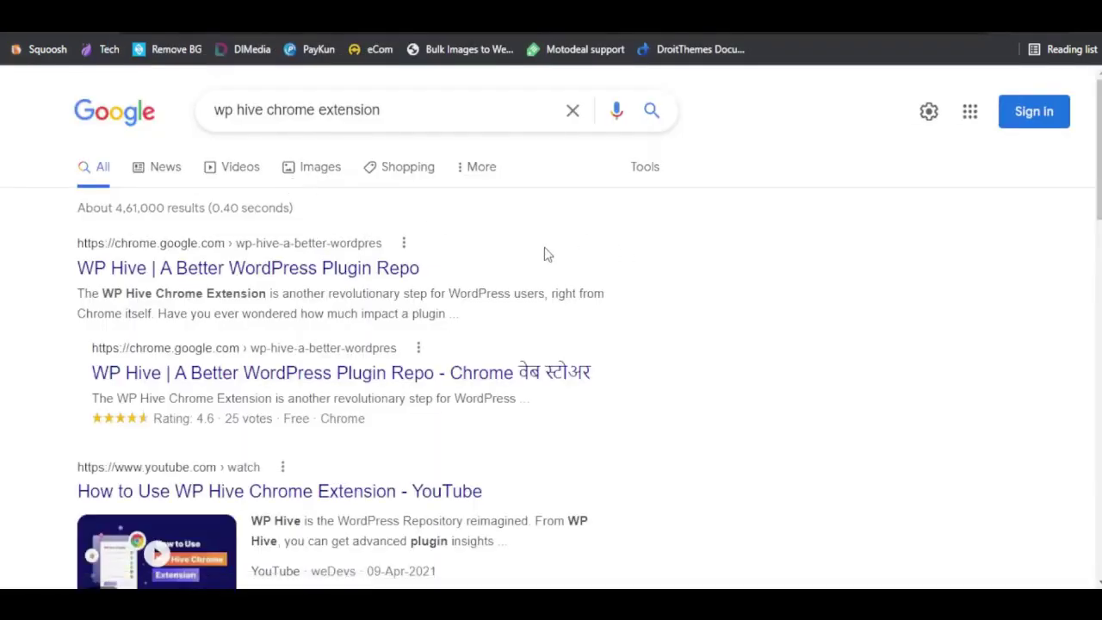
click(126, 274)
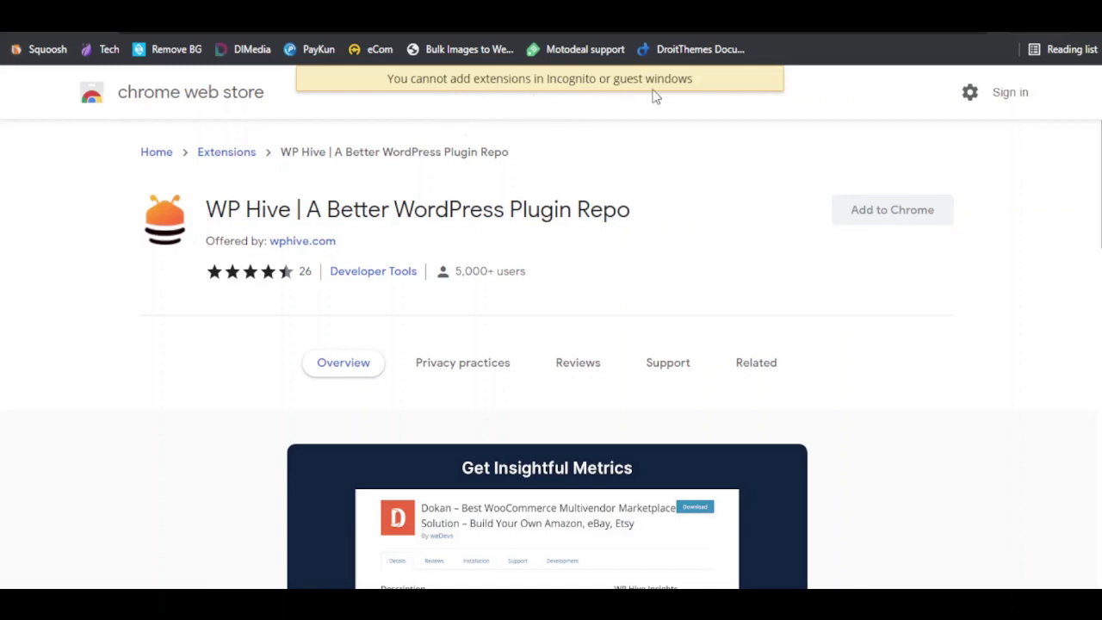
- Open a regular browser window and go to the plugin directory on WordPress.org
click(1093, 31)
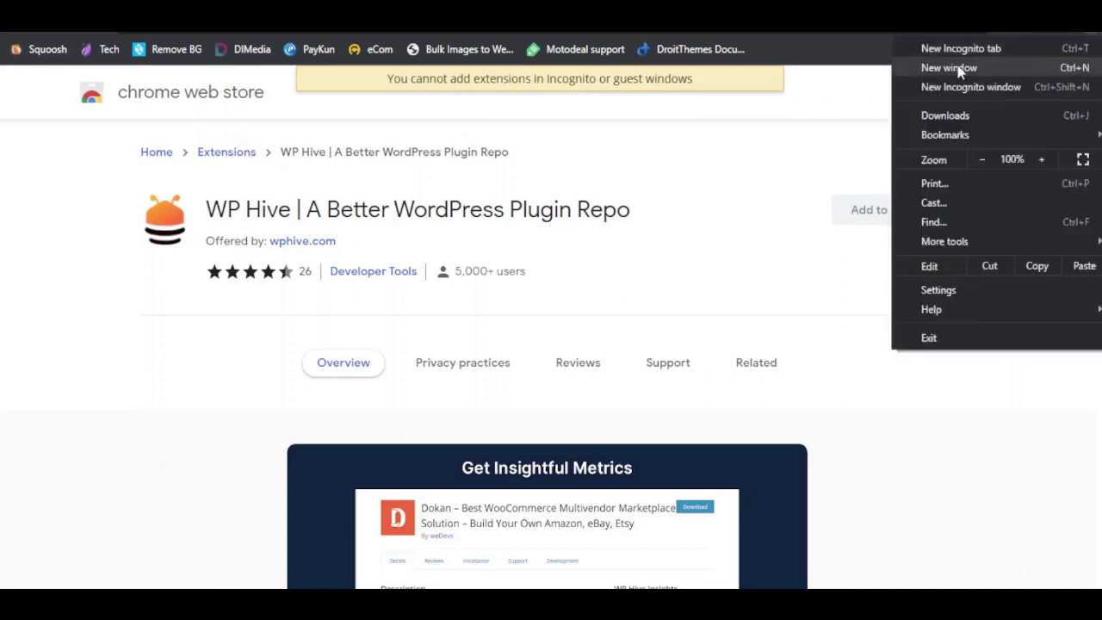
click(957, 69)
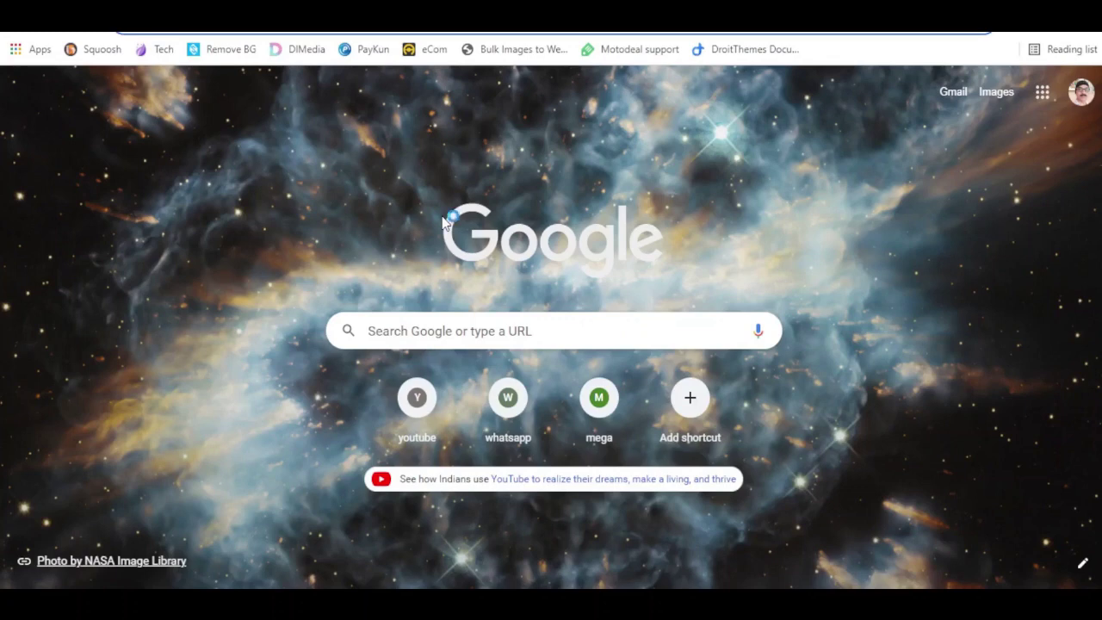
text(w)
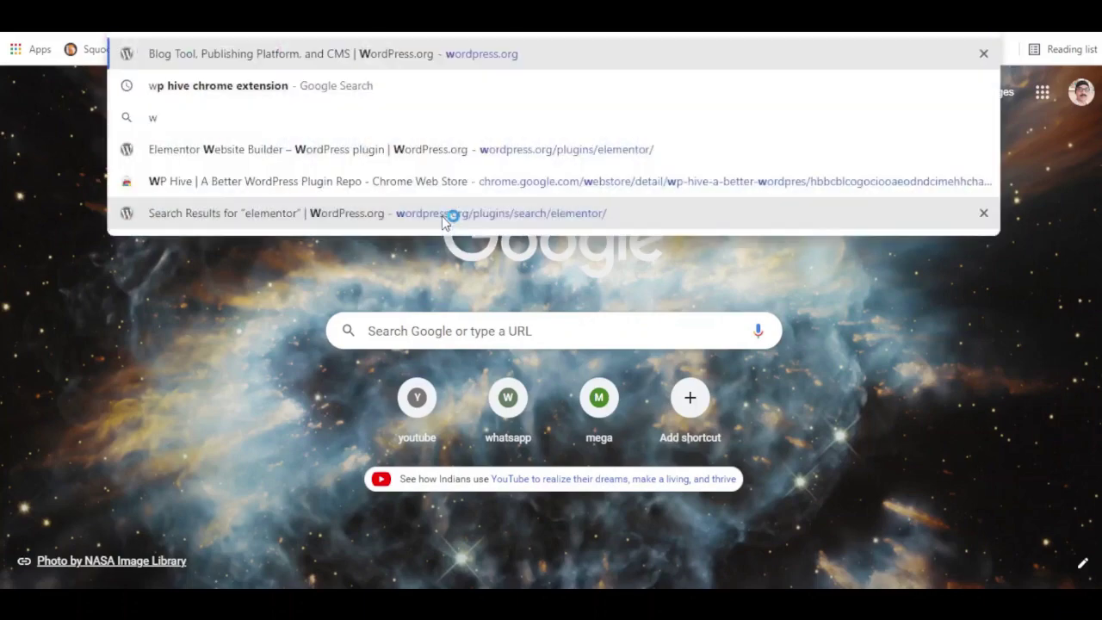
text(ordpress)
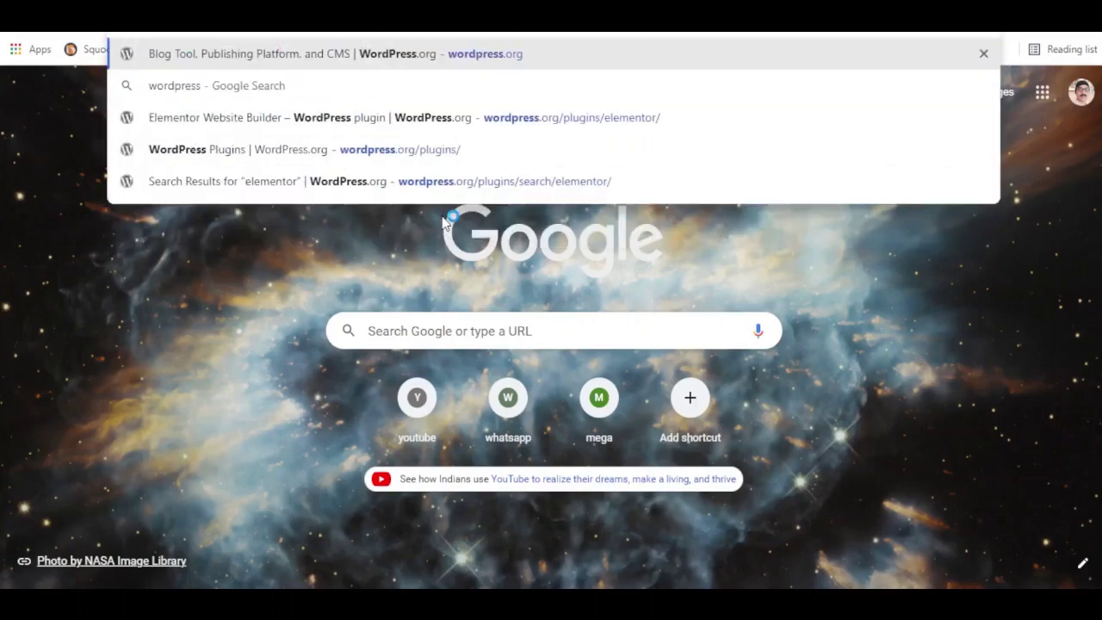
key(Return)
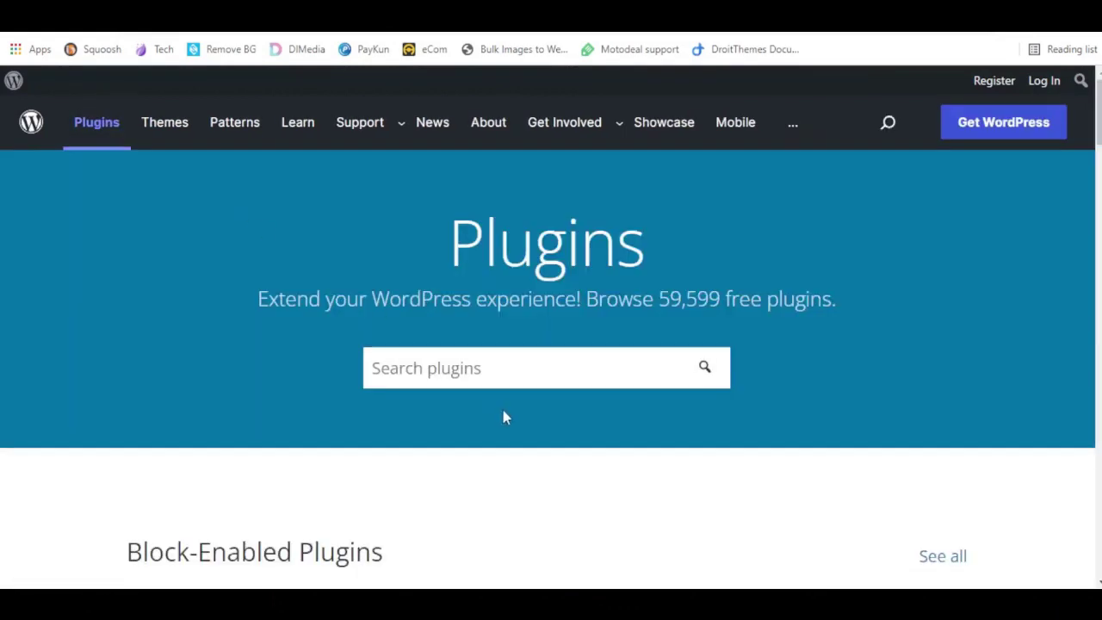
- Search the WordPress.org plugin directory for "elementor"
click(456, 367)
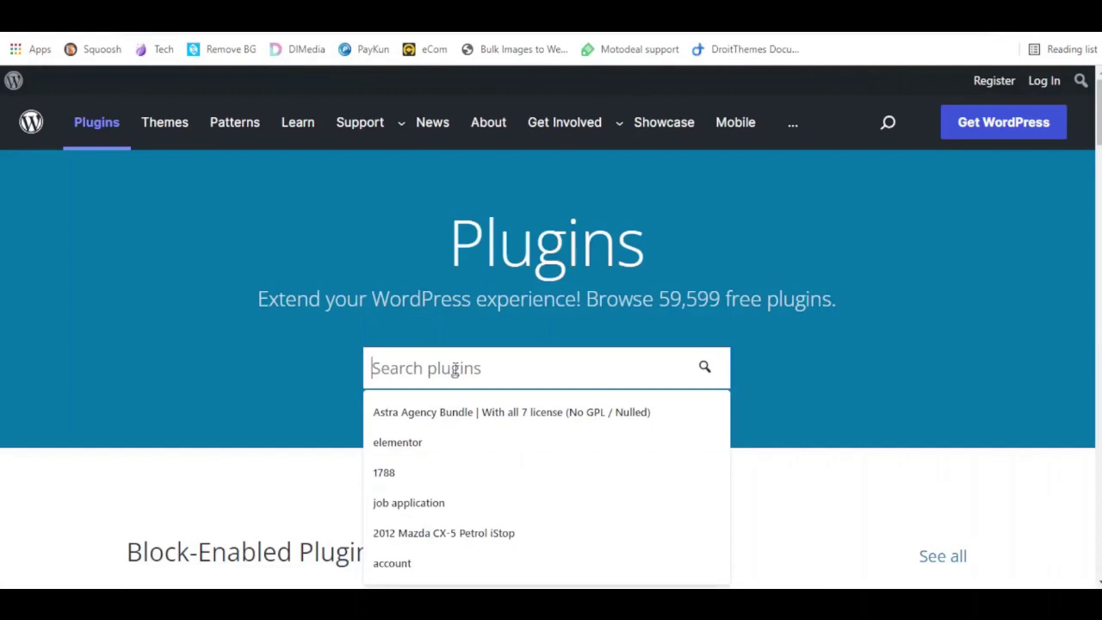
text(elementor)
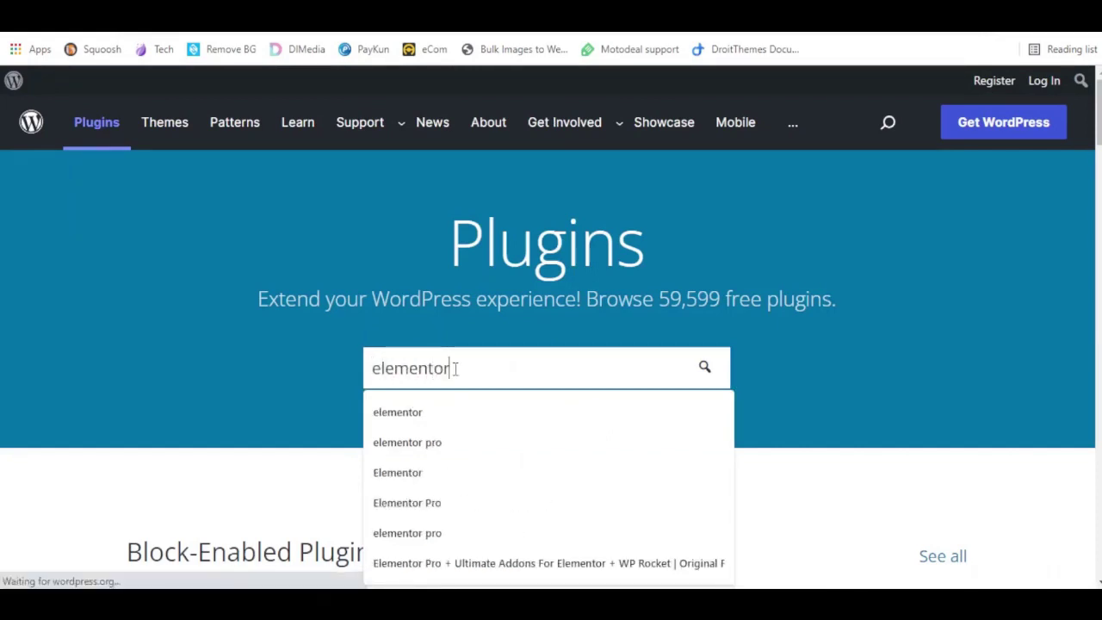
key(Return)
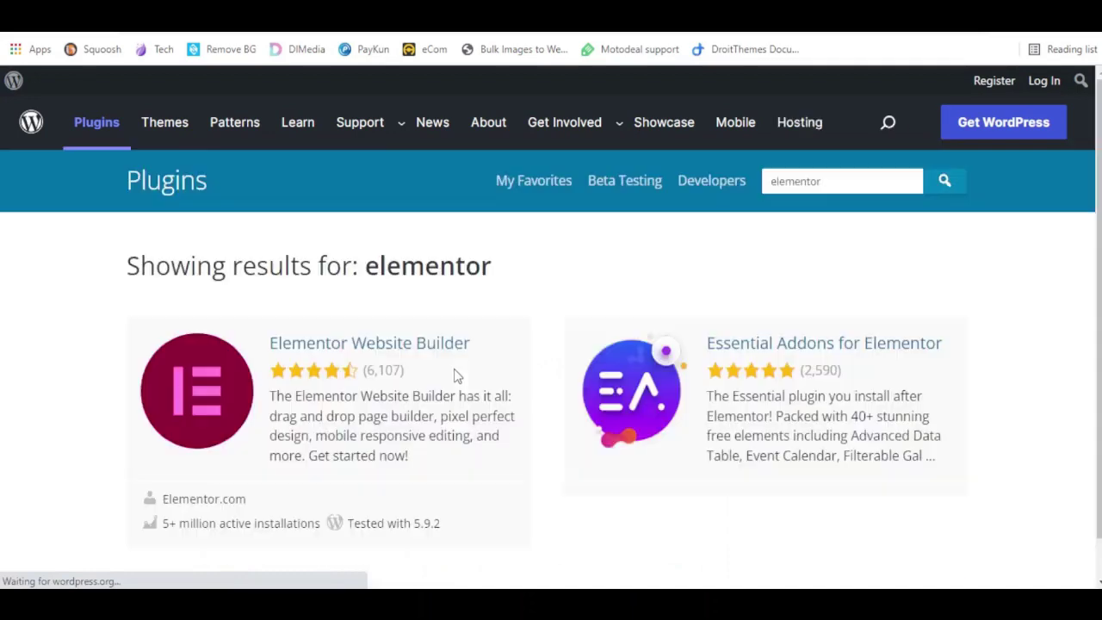
- Open the Elementor Website Builder plugin page and review its version details, ratings, support figures and description
click(290, 347)
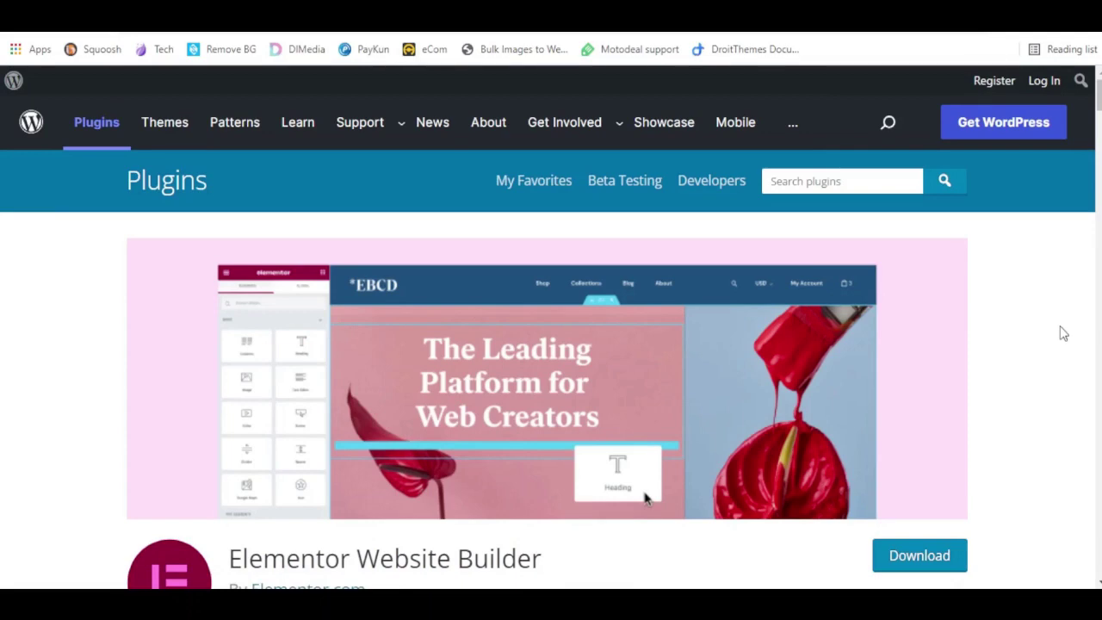
scroll(1058, 335, down, 3)
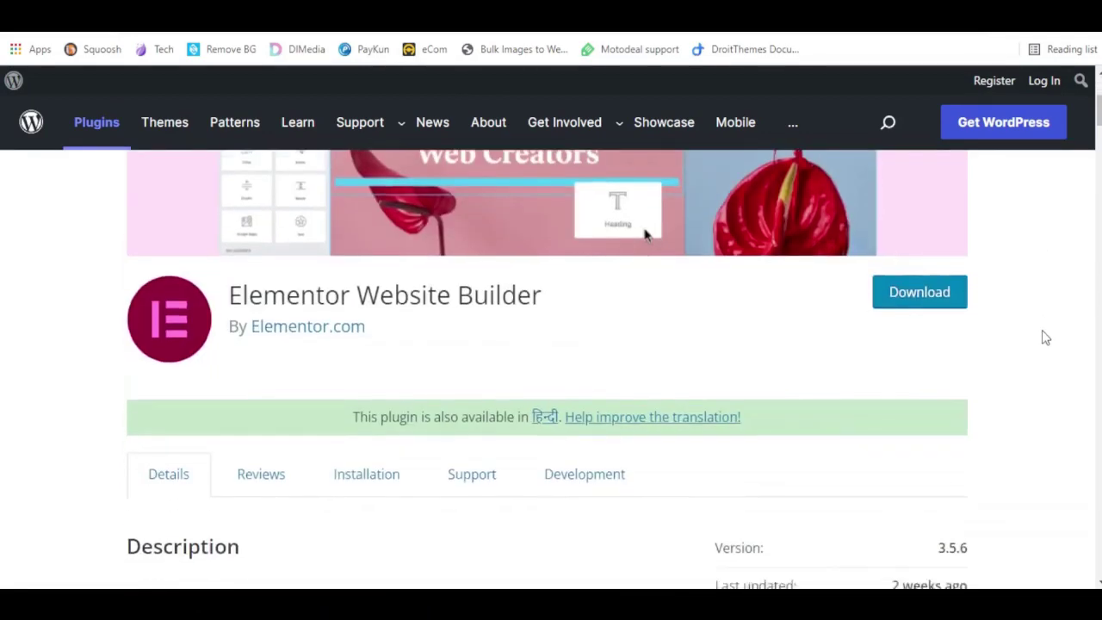
scroll(1045, 337, down, 2)
scroll(1044, 337, down, 2)
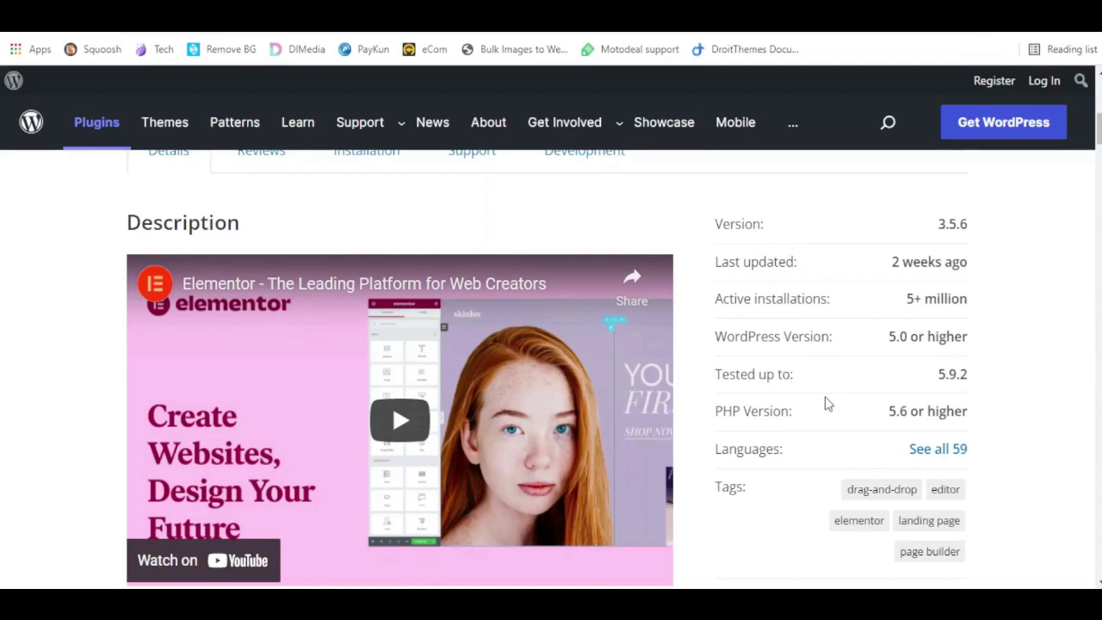
scroll(839, 391, down, 5)
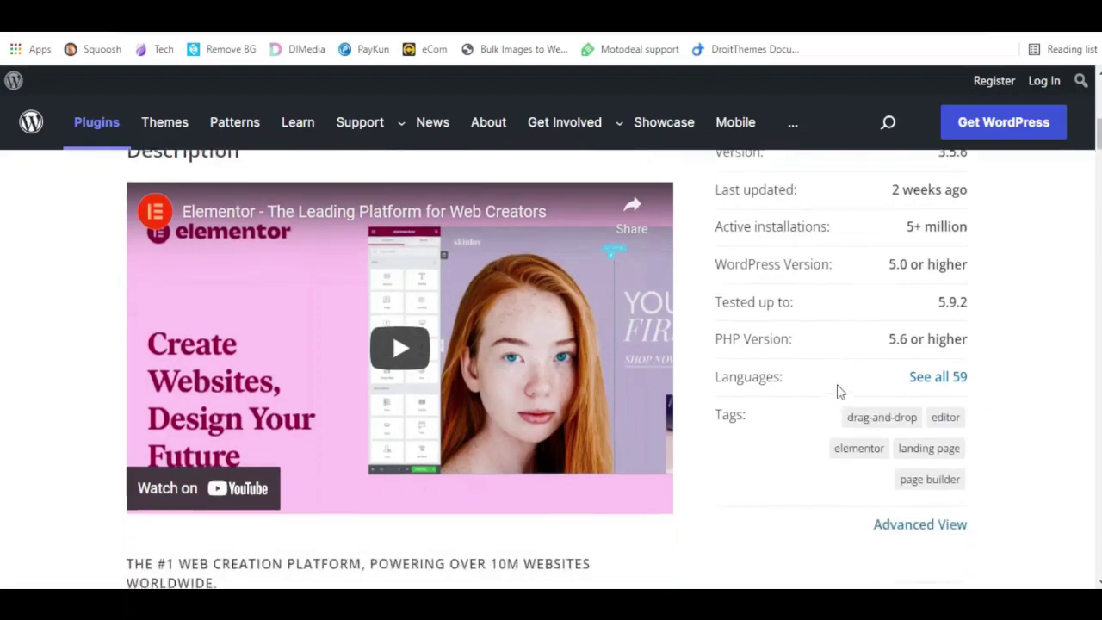
scroll(839, 392, down, 2)
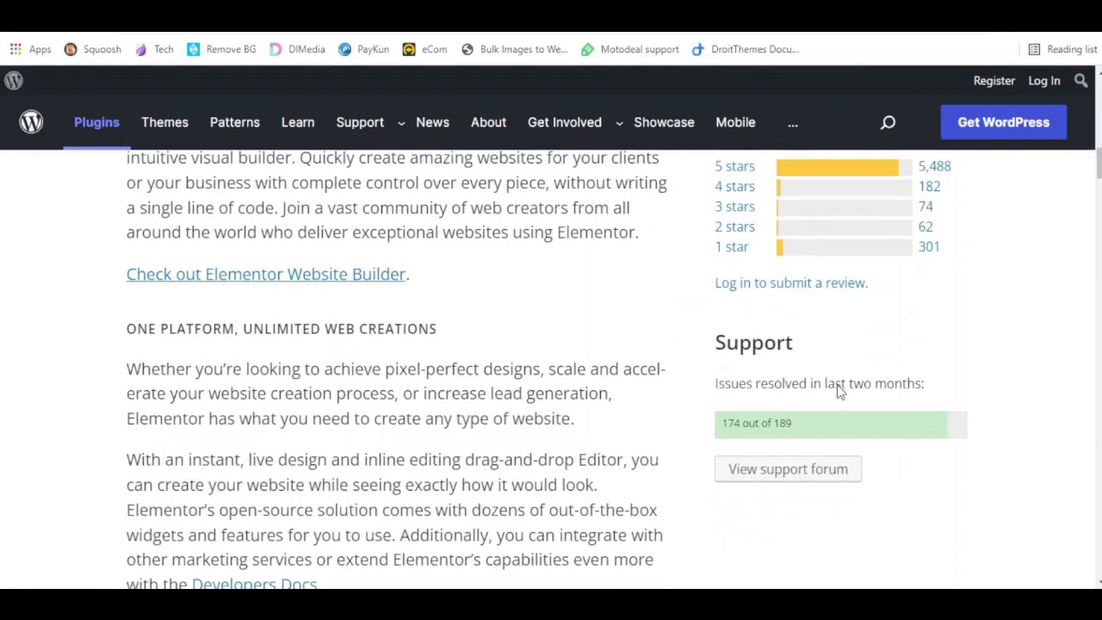
scroll(839, 391, down, 3)
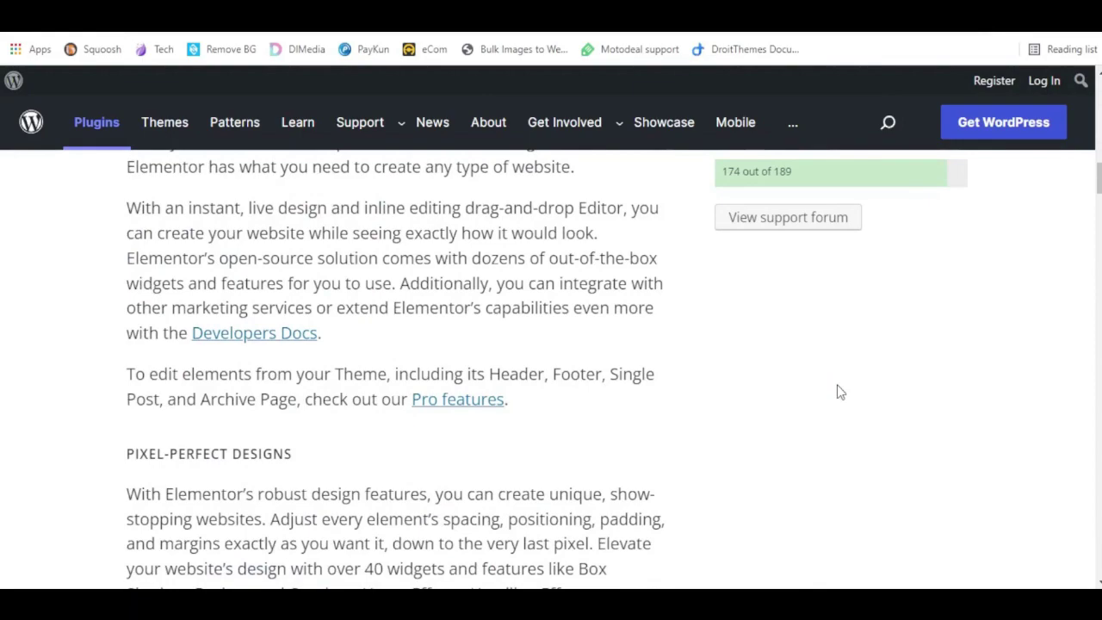
scroll(840, 392, up, 10)
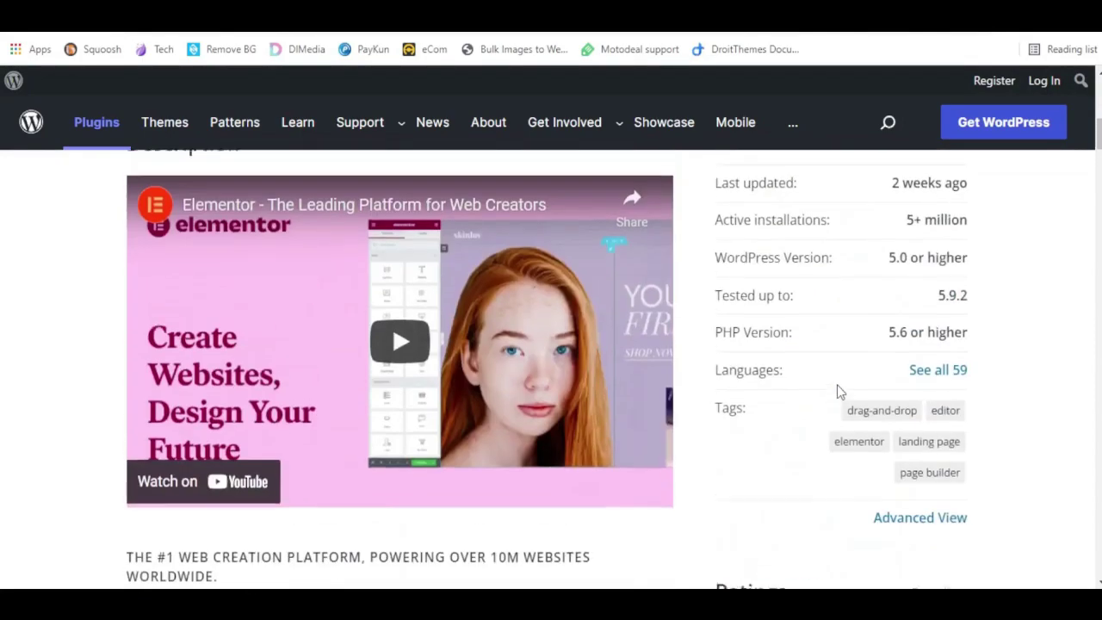
scroll(839, 392, up, 2)
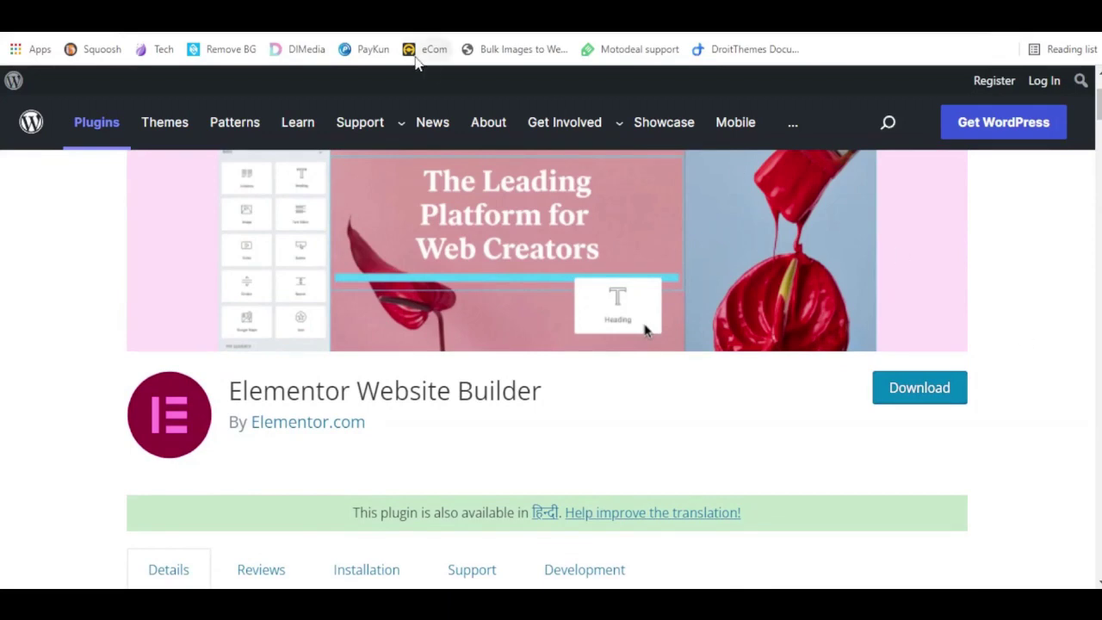
- Search Google for "wp hive chrome extension" in a new tab and open the WP Hive page in the Chrome Web Store
click(346, 51)
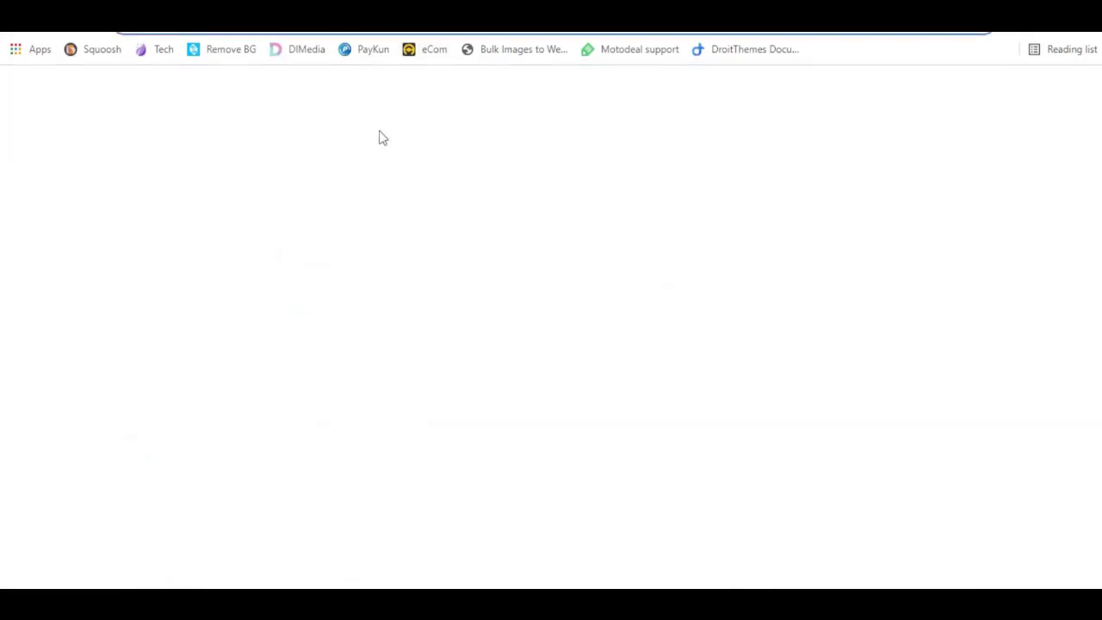
text(wp)
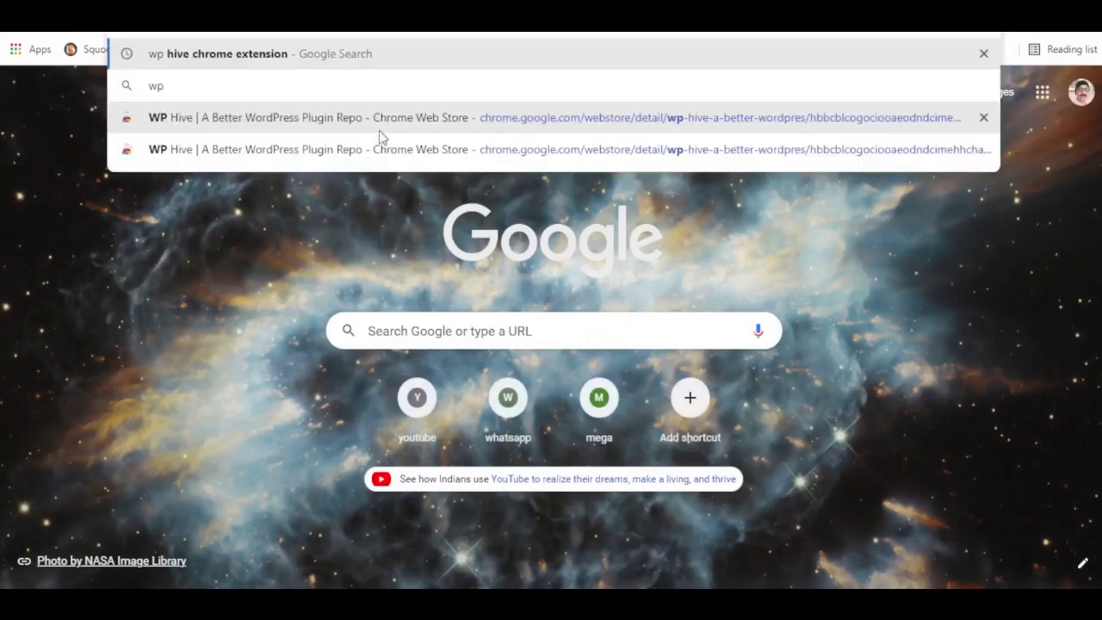
text( hive)
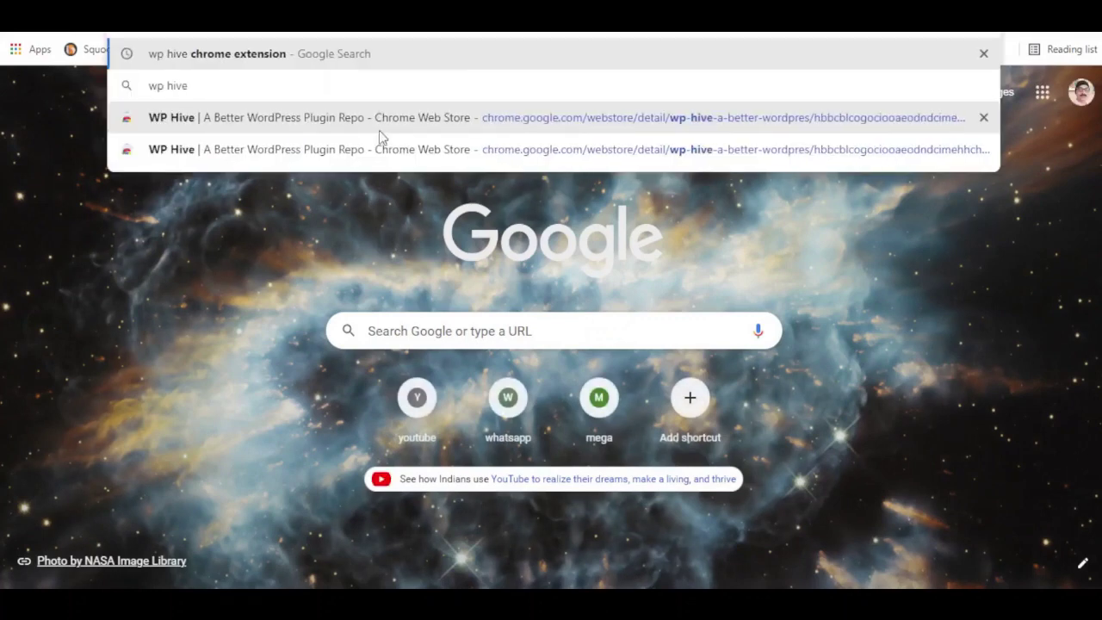
key(Return)
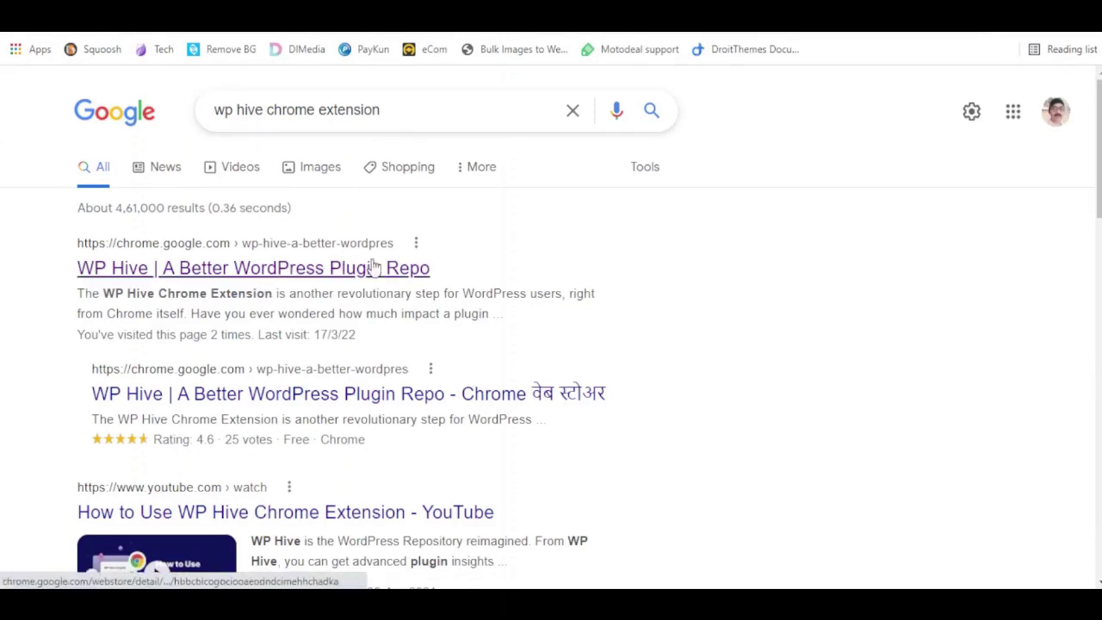
click(196, 273)
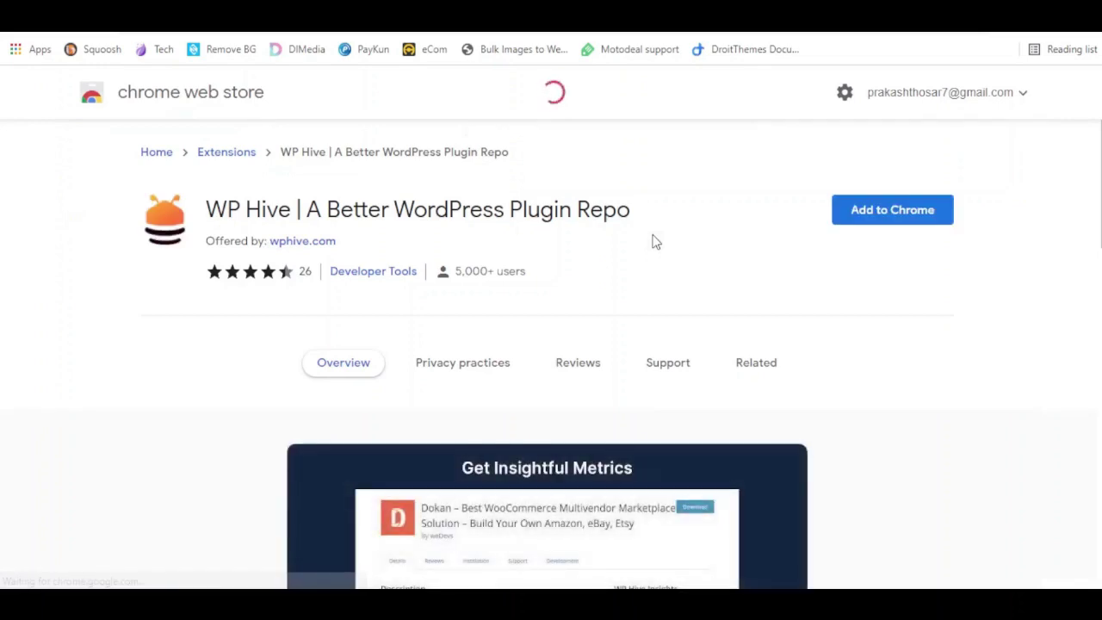
- Add the WP Hive extension to Chrome and dismiss the installation notice
click(891, 216)
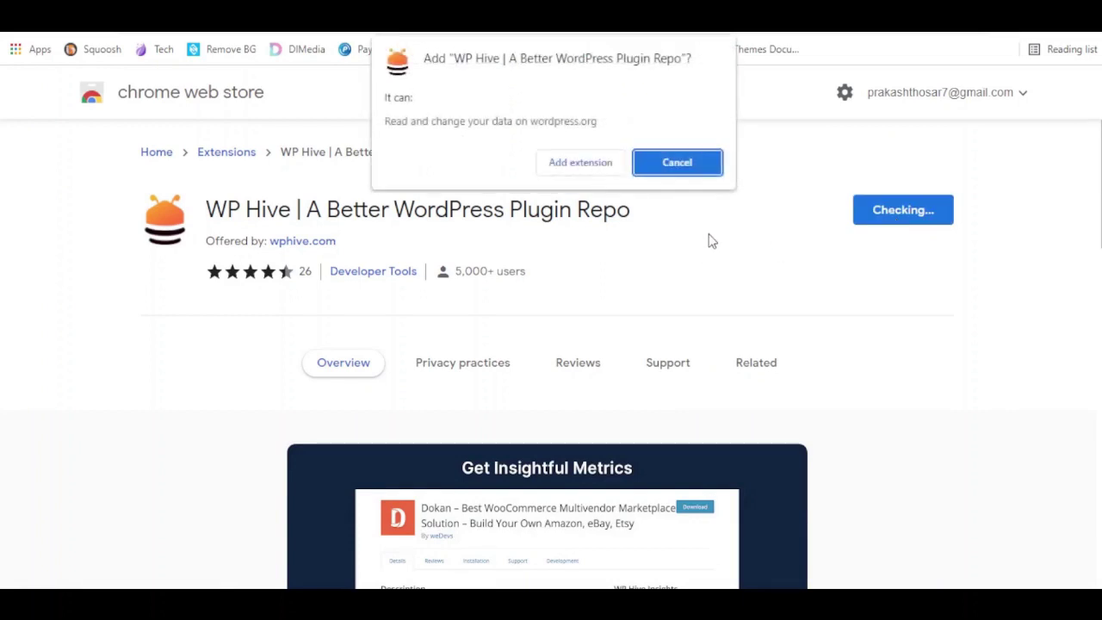
click(567, 171)
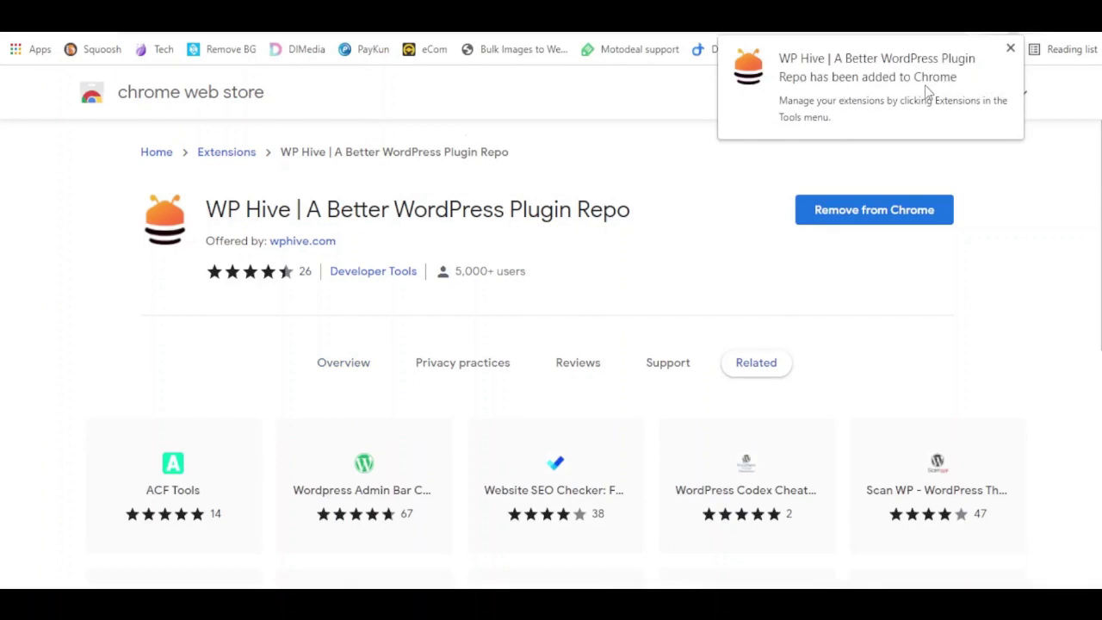
click(1010, 48)
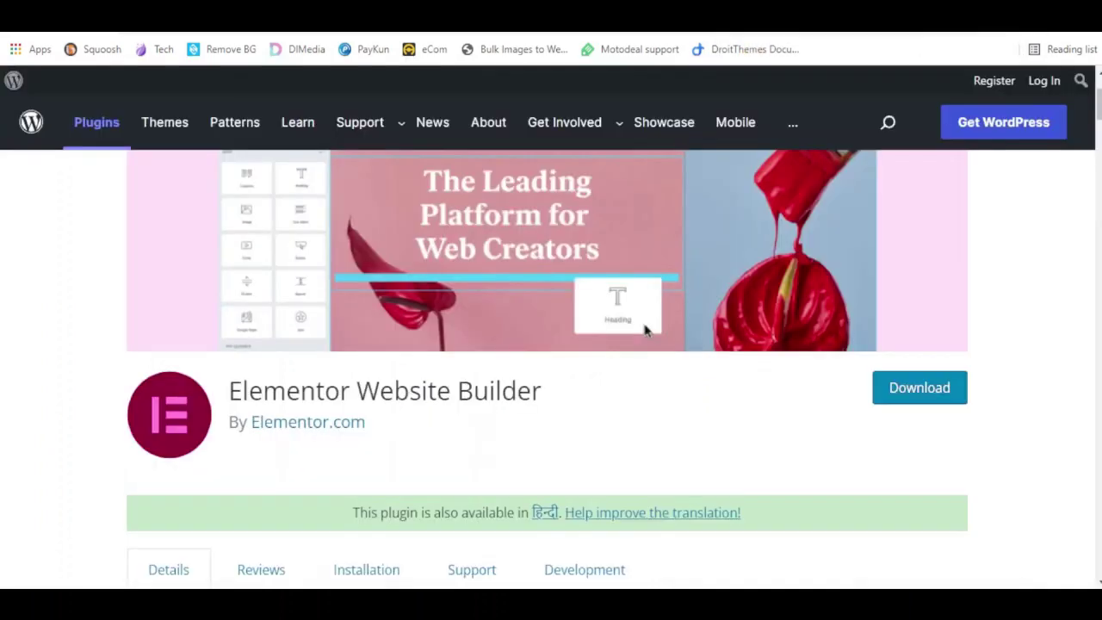
- Load the wordpress.org home page in a new tab and recheck the already open Elementor plugin page for WP Hive data
key(ctrl+t)
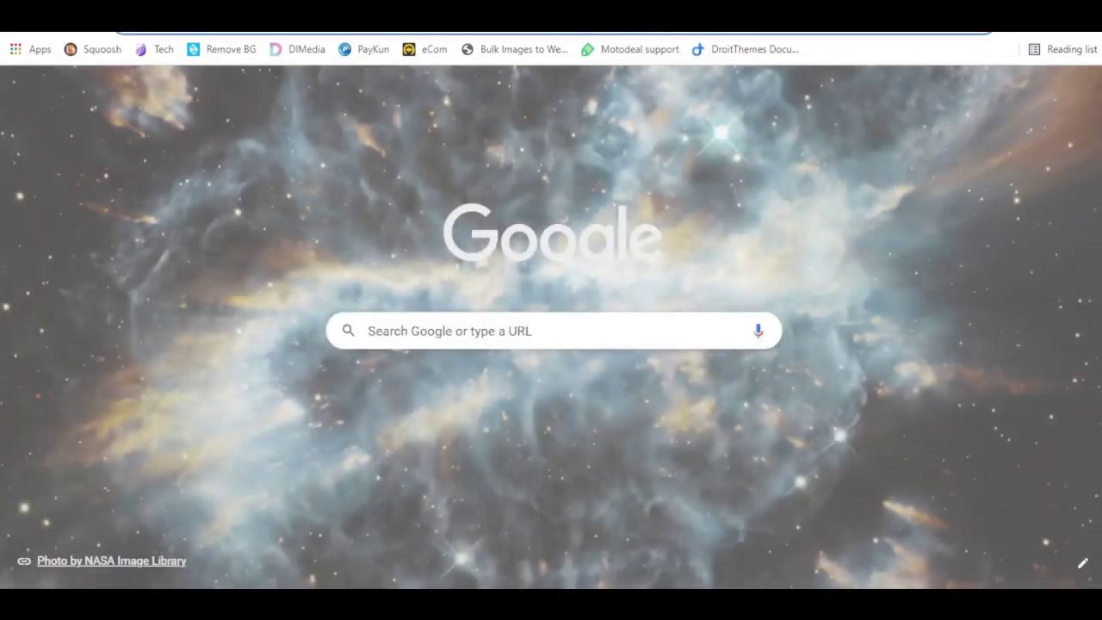
text(wor)
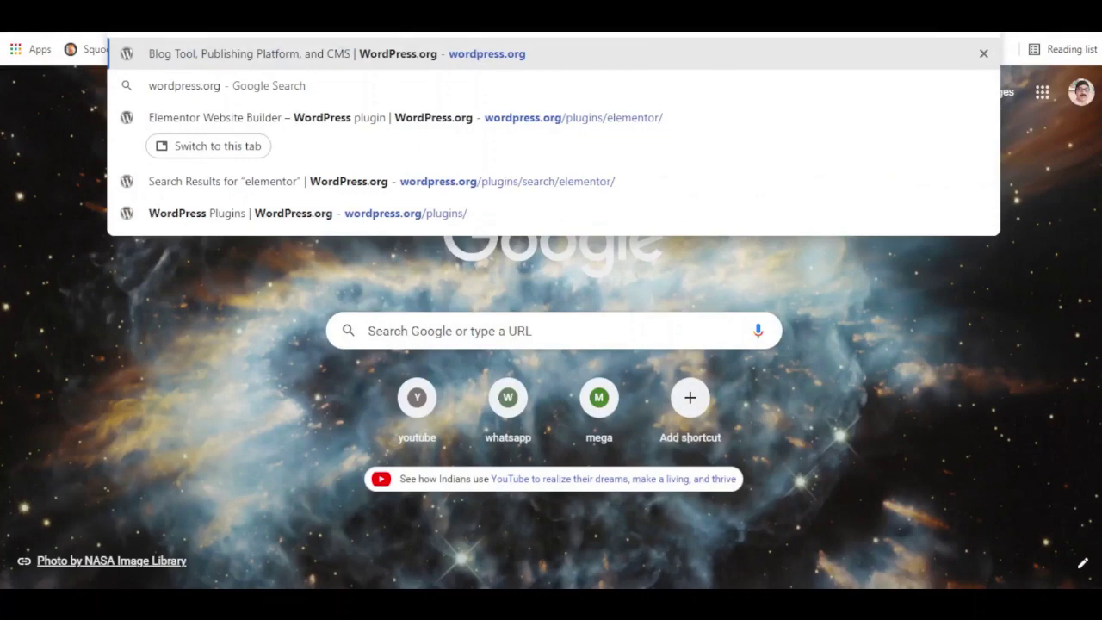
key(Escape)
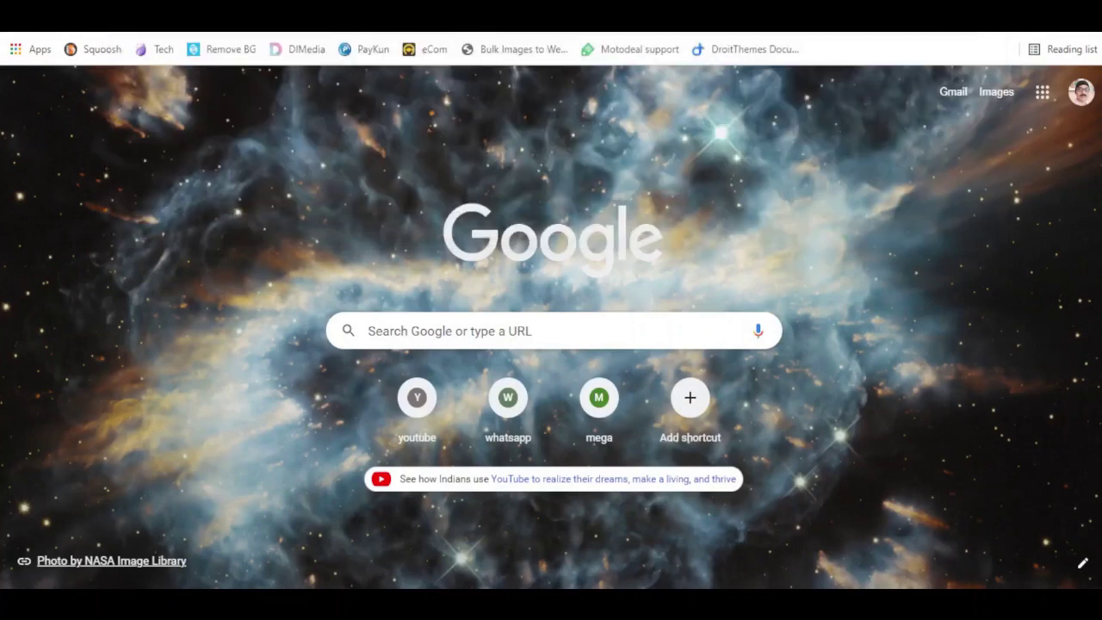
key(Return)
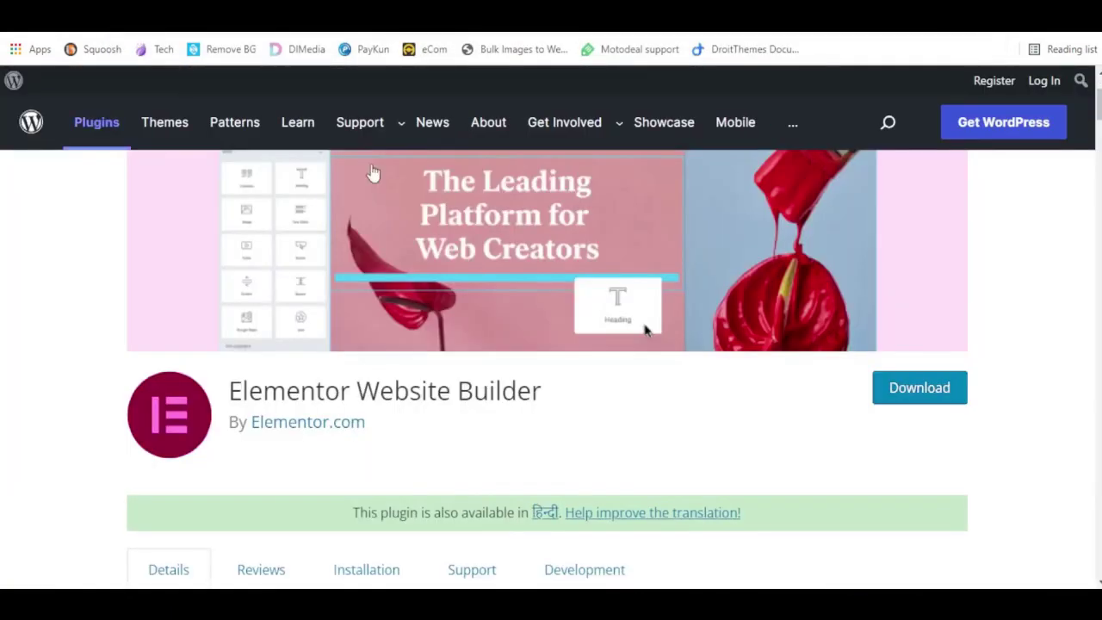
scroll(752, 282, down, 4)
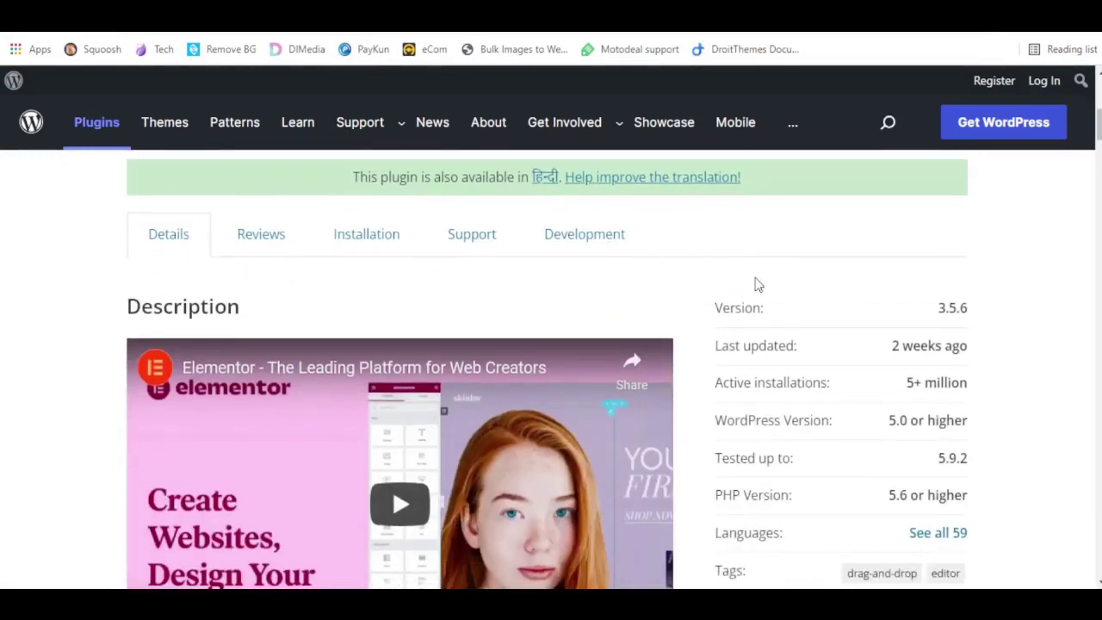
scroll(757, 284, down, 2)
scroll(705, 297, up, 8)
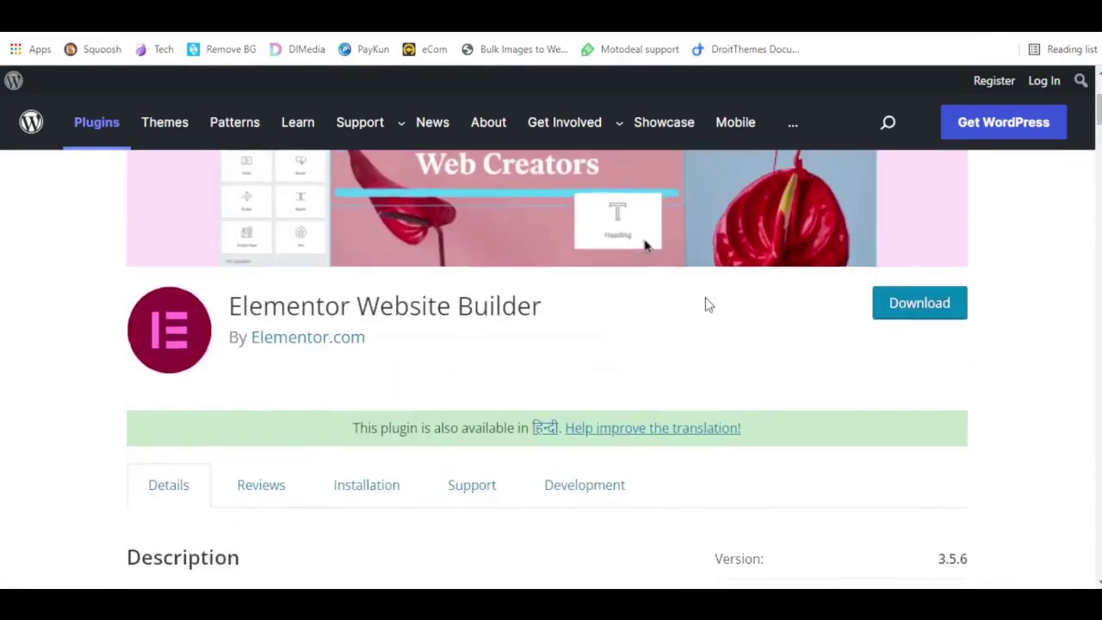
key(alt+Left)
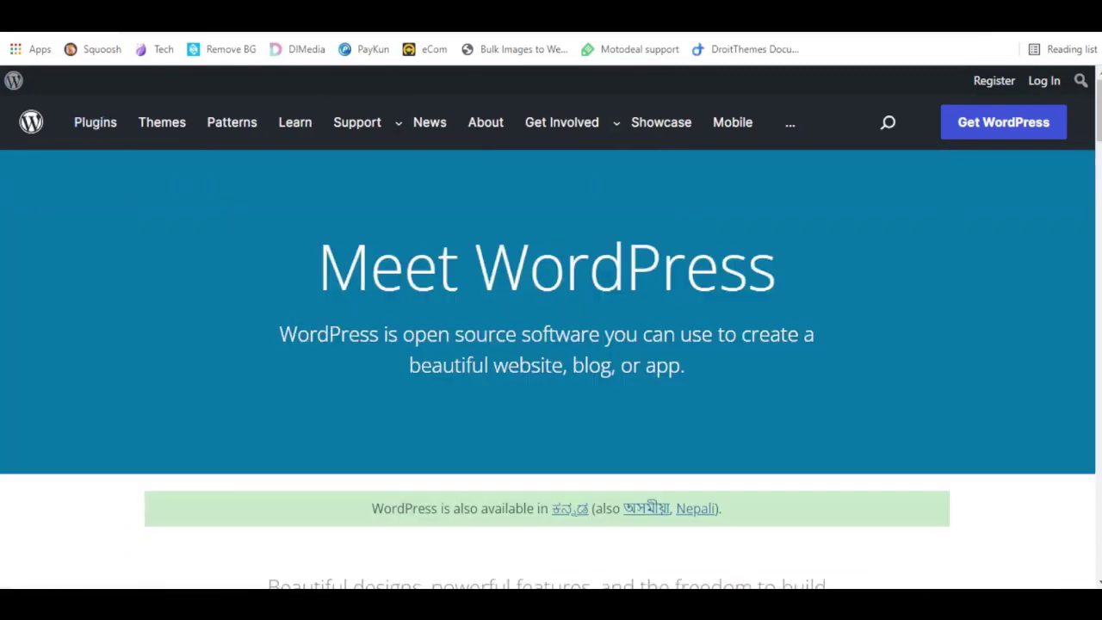
- Go to the WordPress.org plugin directory and search it for "elementor"
click(97, 126)
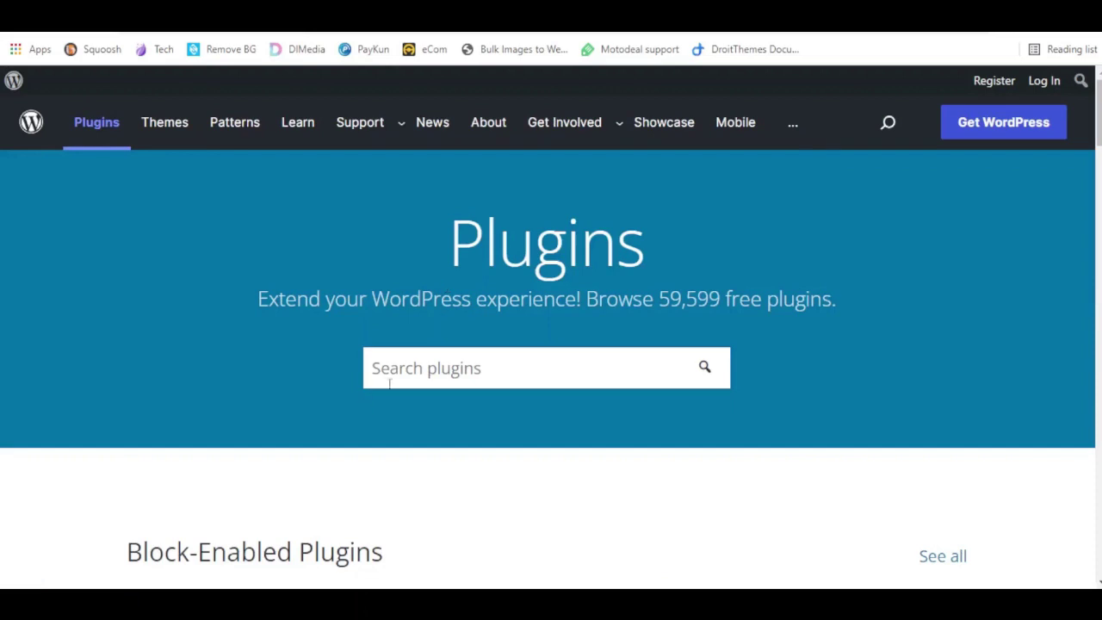
click(397, 370)
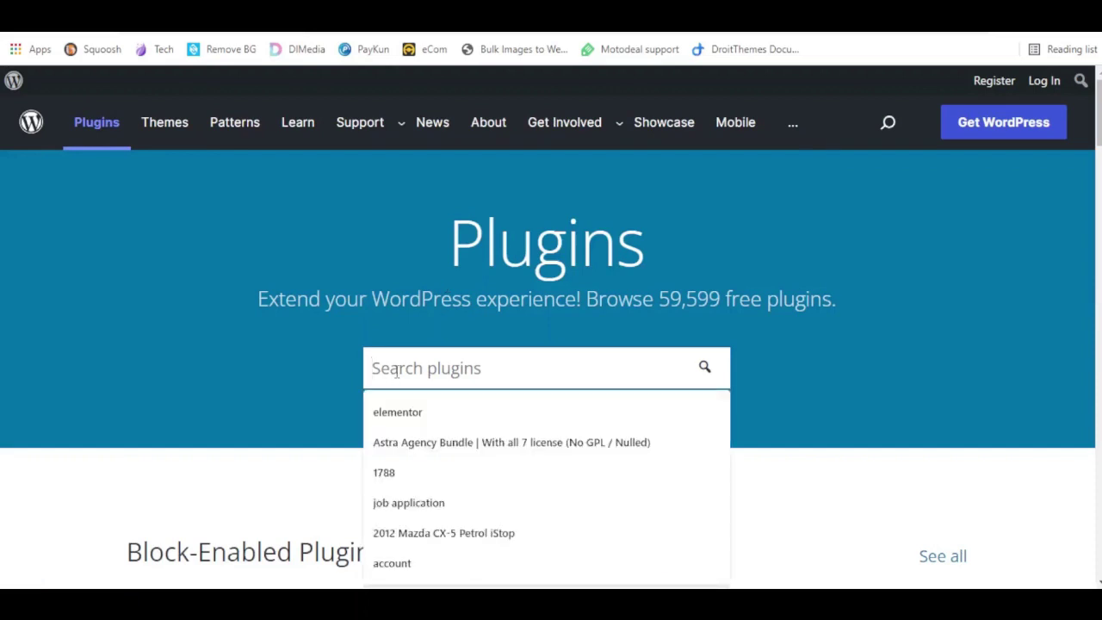
key(Down)
key(Return)
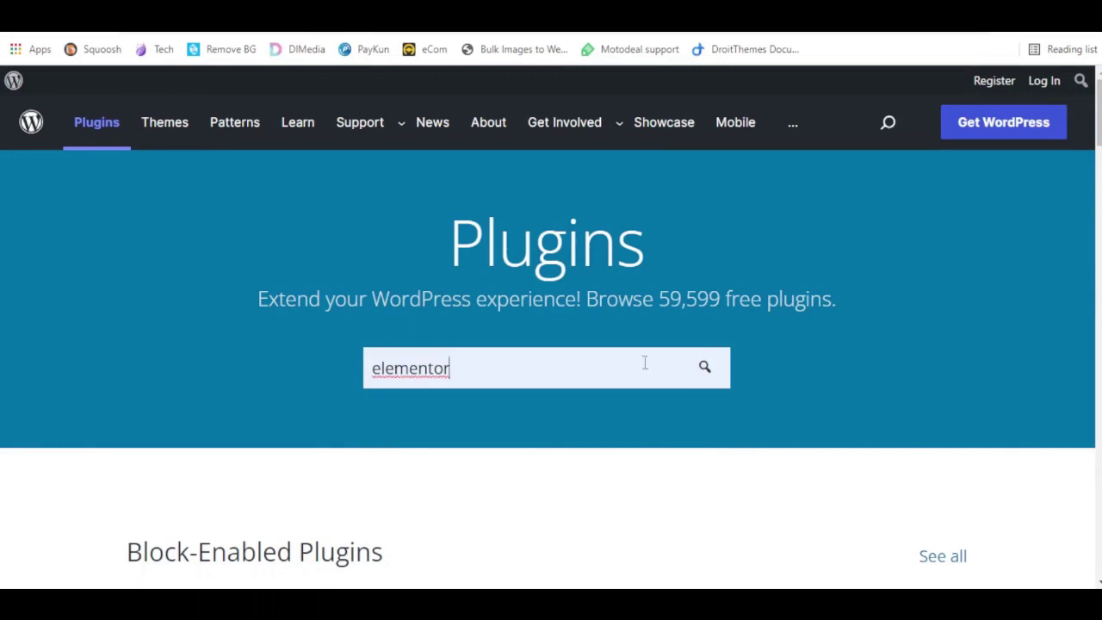
click(704, 370)
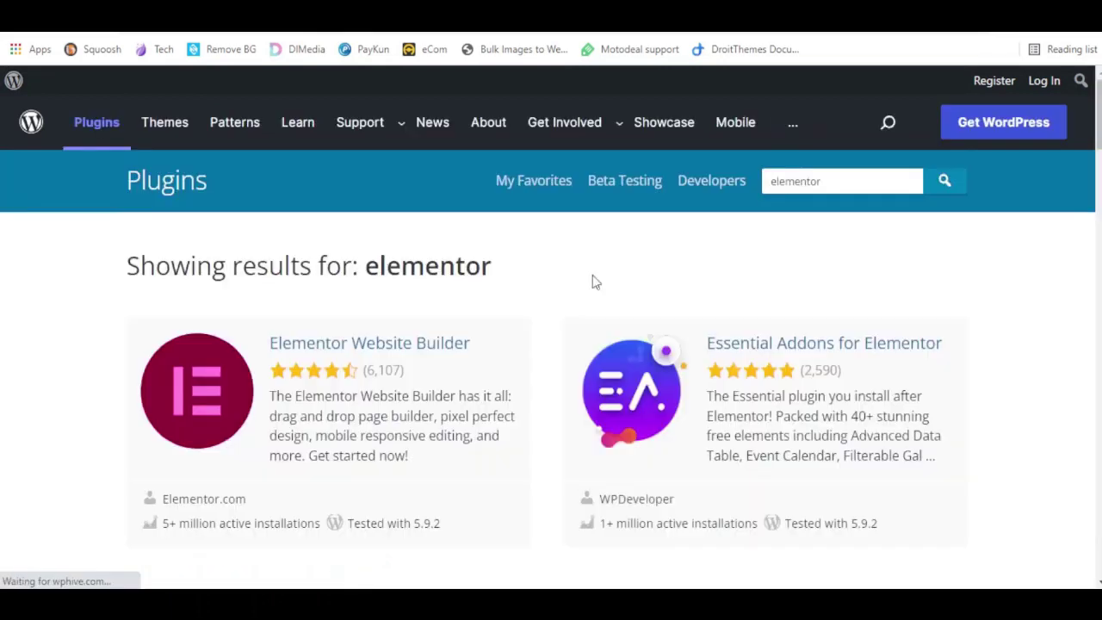
- Open the Elementor Website Builder plugin page and examine its WP Hive Insights, from memory usage to update frequency
click(295, 344)
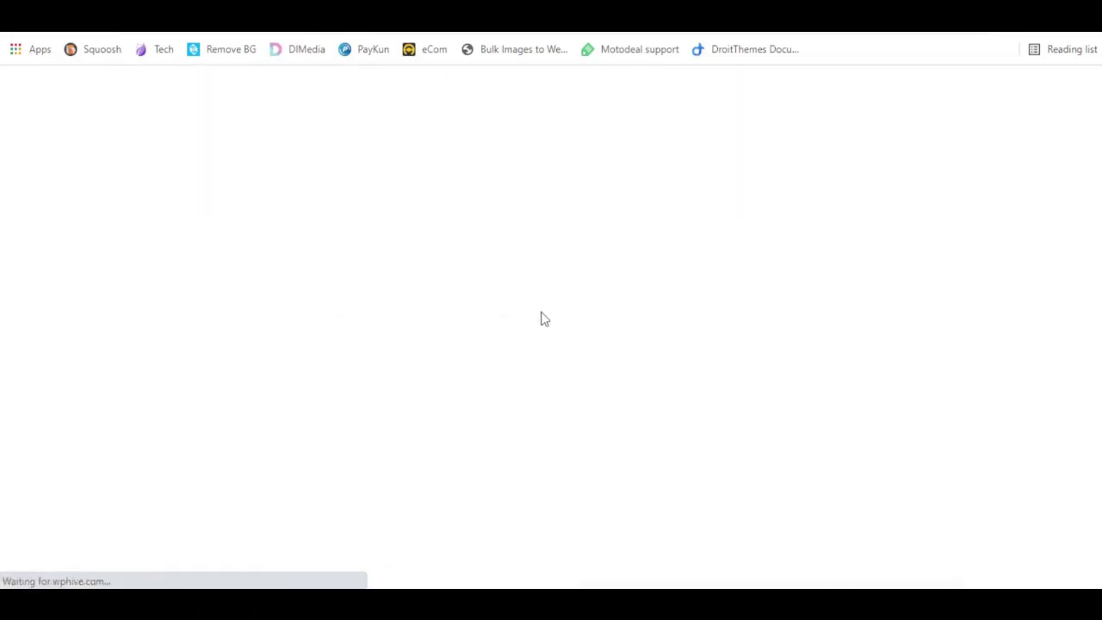
scroll(569, 317, down, 7)
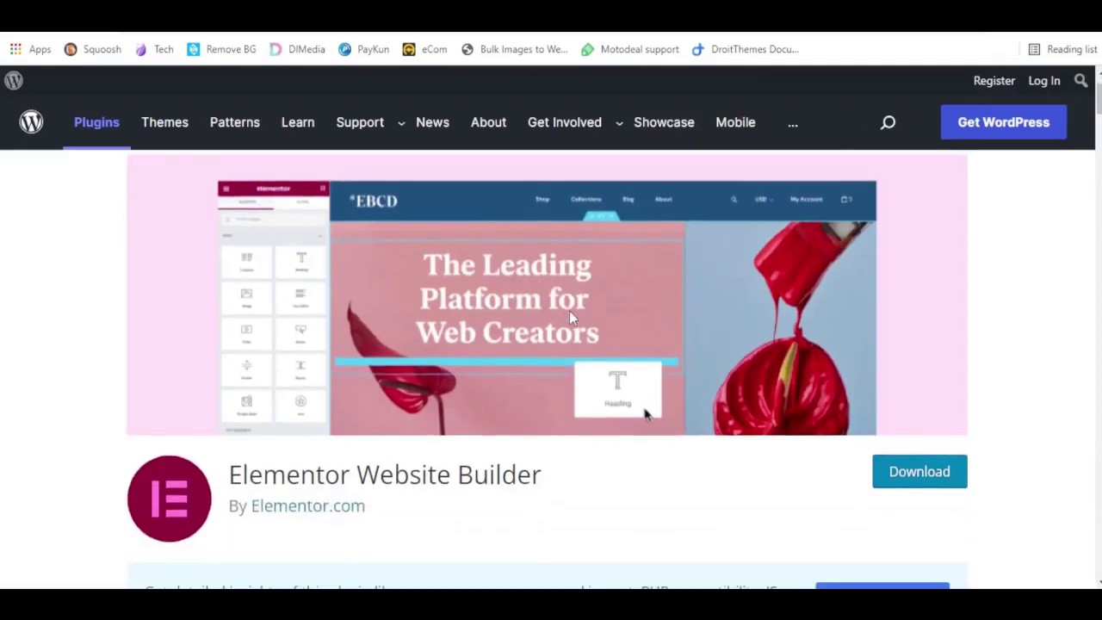
scroll(688, 325, down, 1)
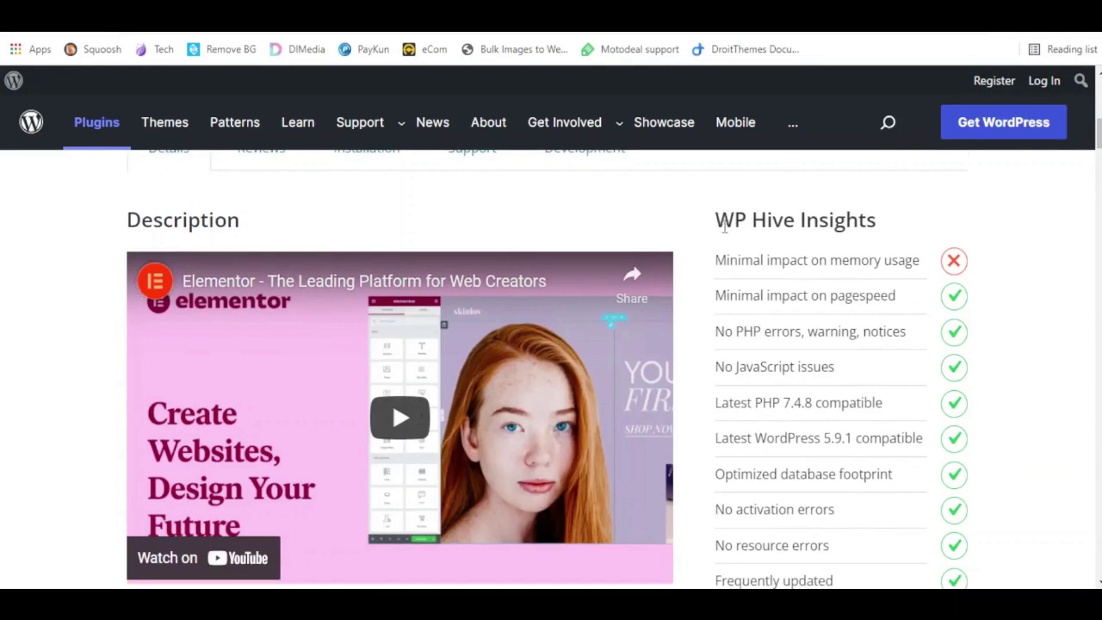
drag(719, 223, 876, 222)
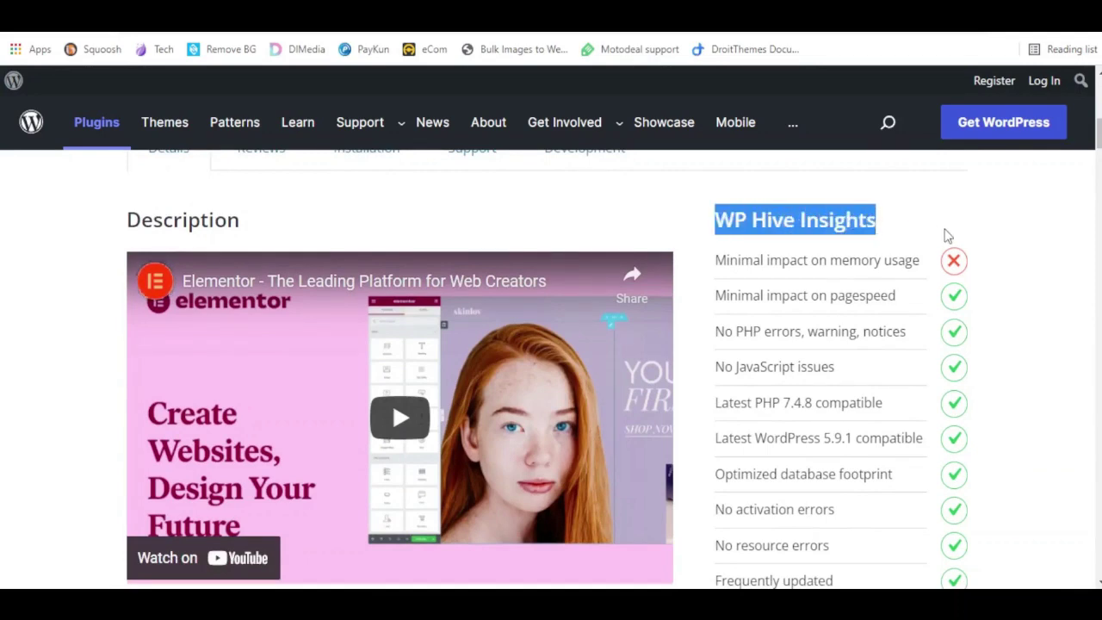
click(701, 277)
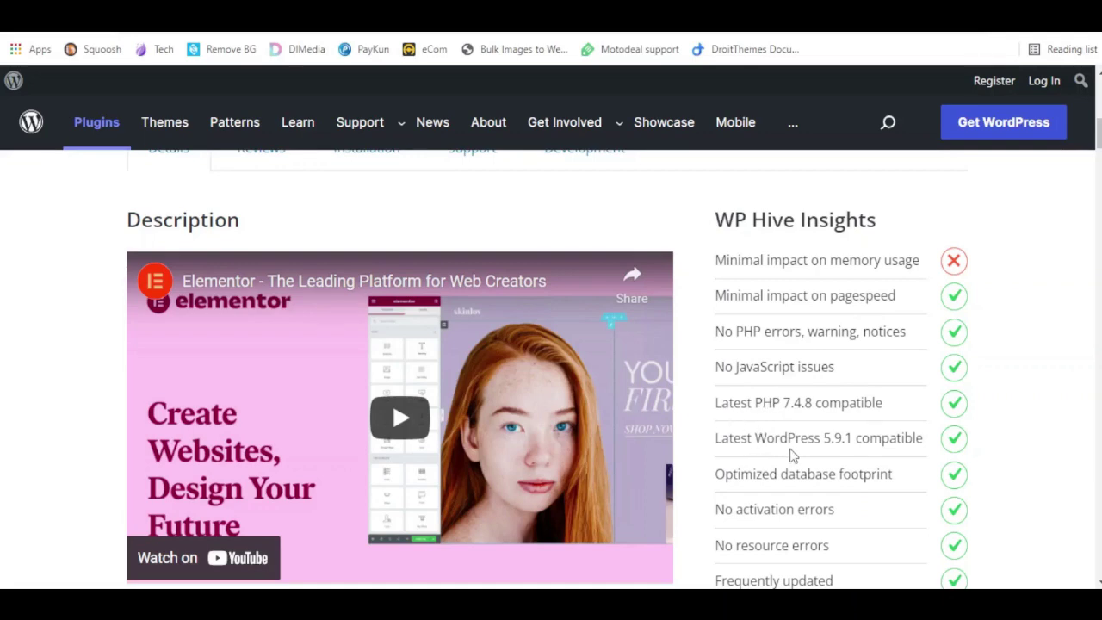
scroll(792, 456, down, 1)
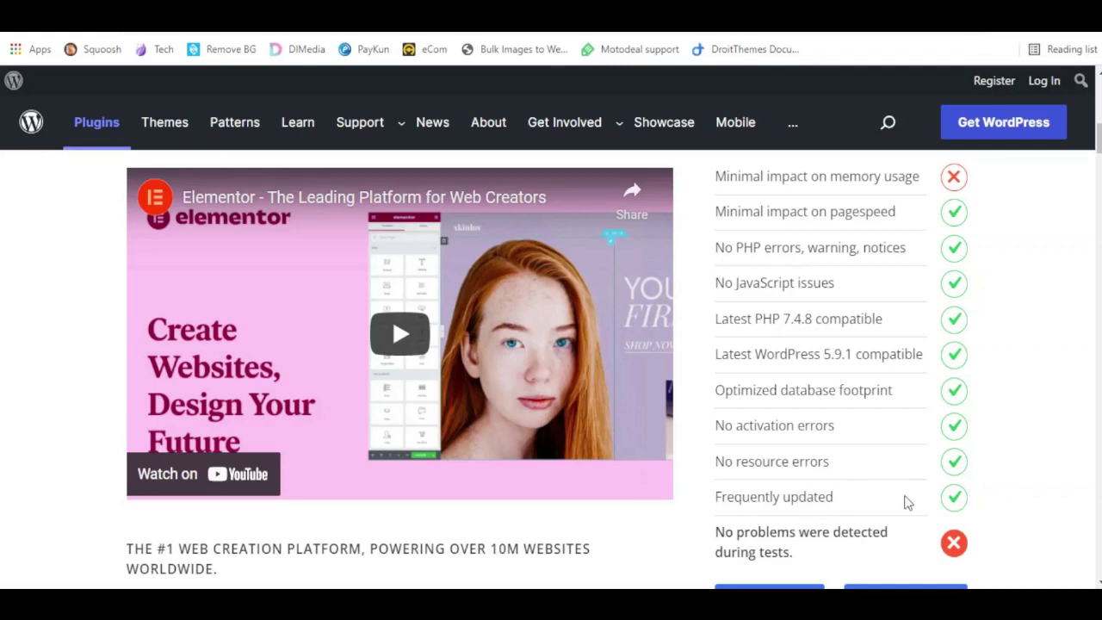
- Open WP Hive's More Insights page for Elementor in a new tab and examine the test results of version 3.5.6
scroll(906, 501, down, 1)
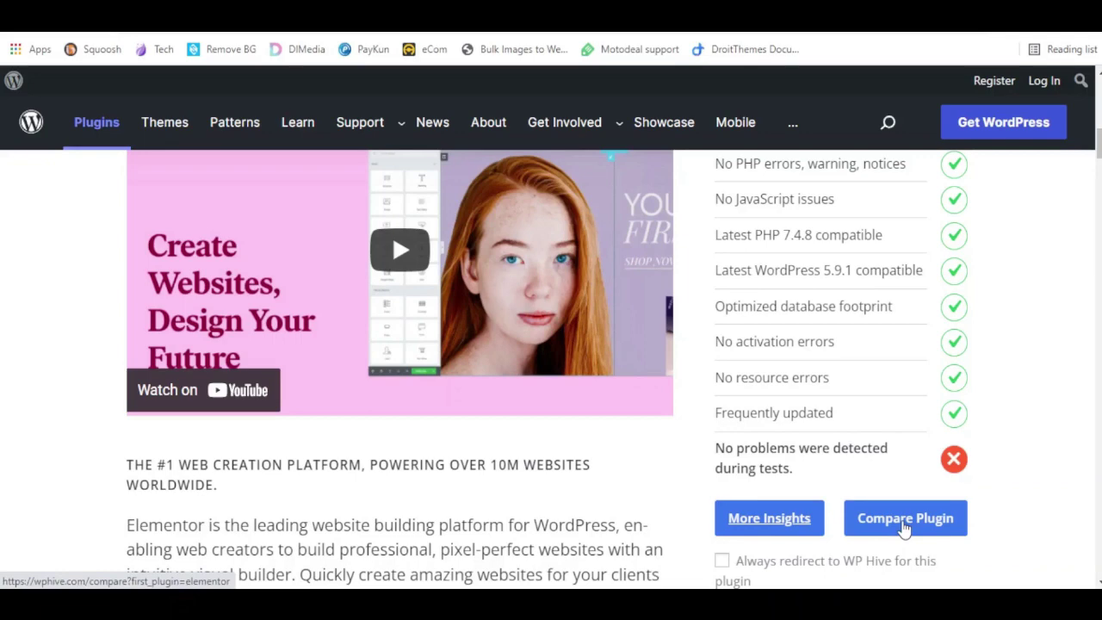
right_click(757, 525)
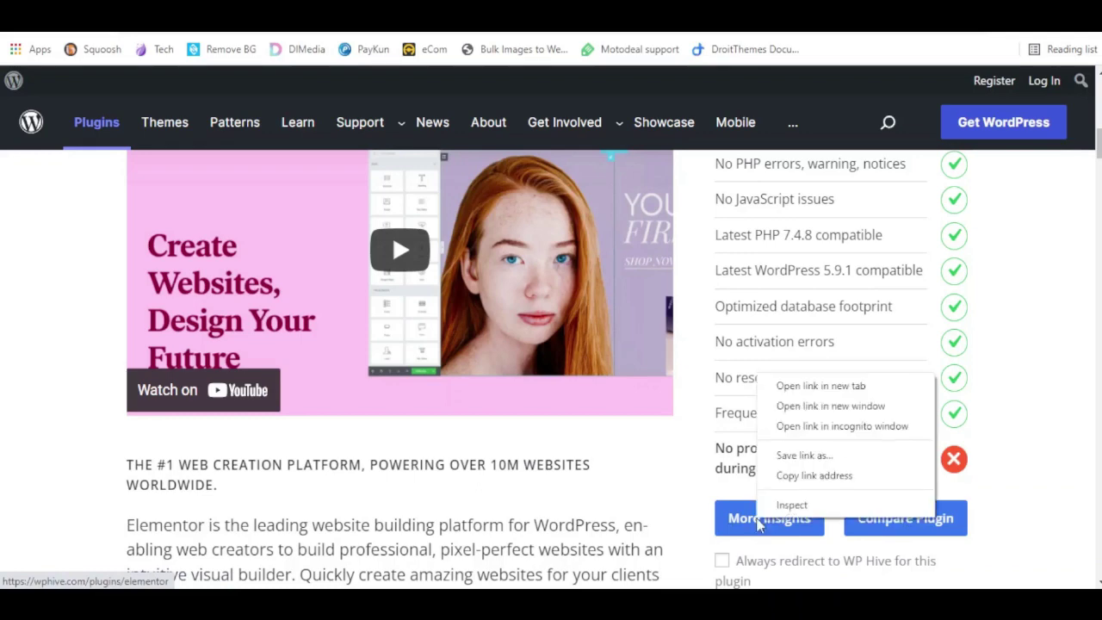
click(798, 389)
key(ctrl+Tab)
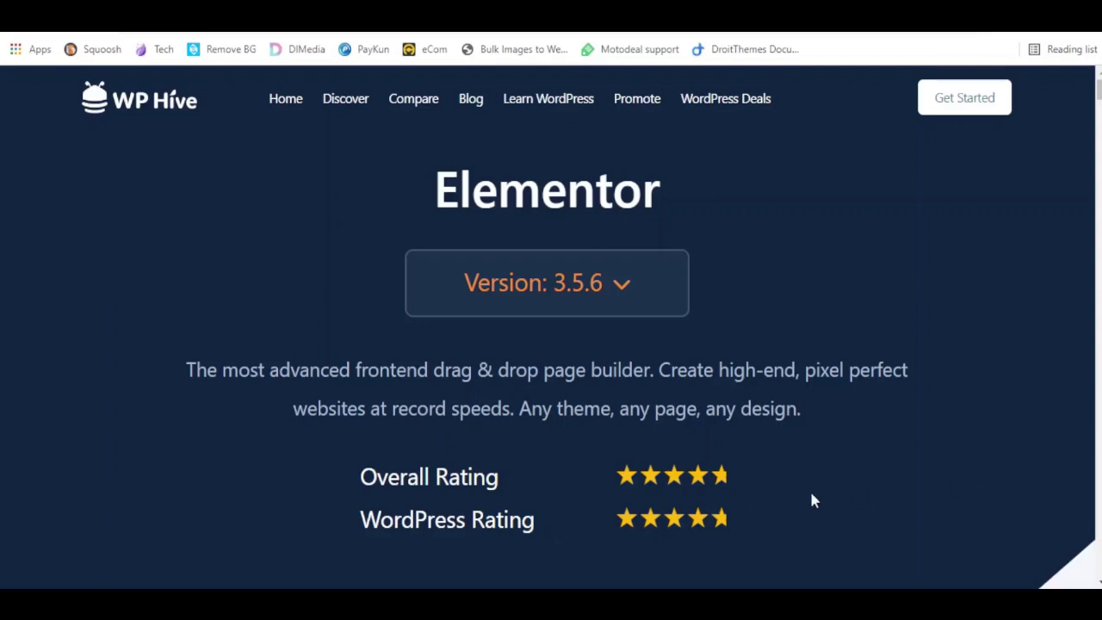
scroll(811, 499, down, 5)
scroll(811, 500, down, 2)
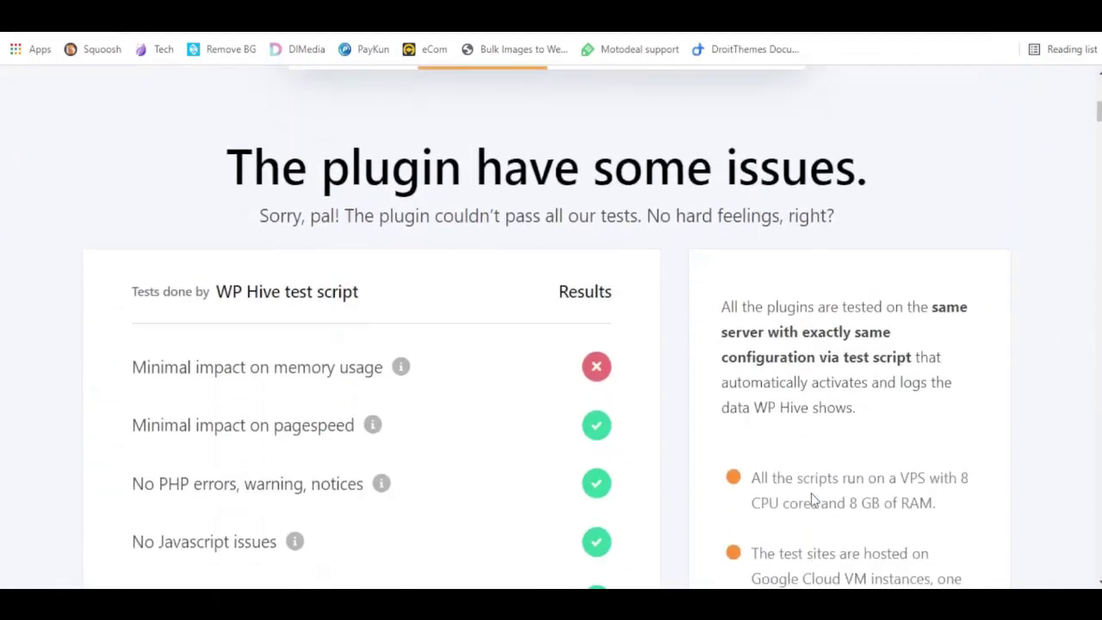
scroll(812, 494, down, 2)
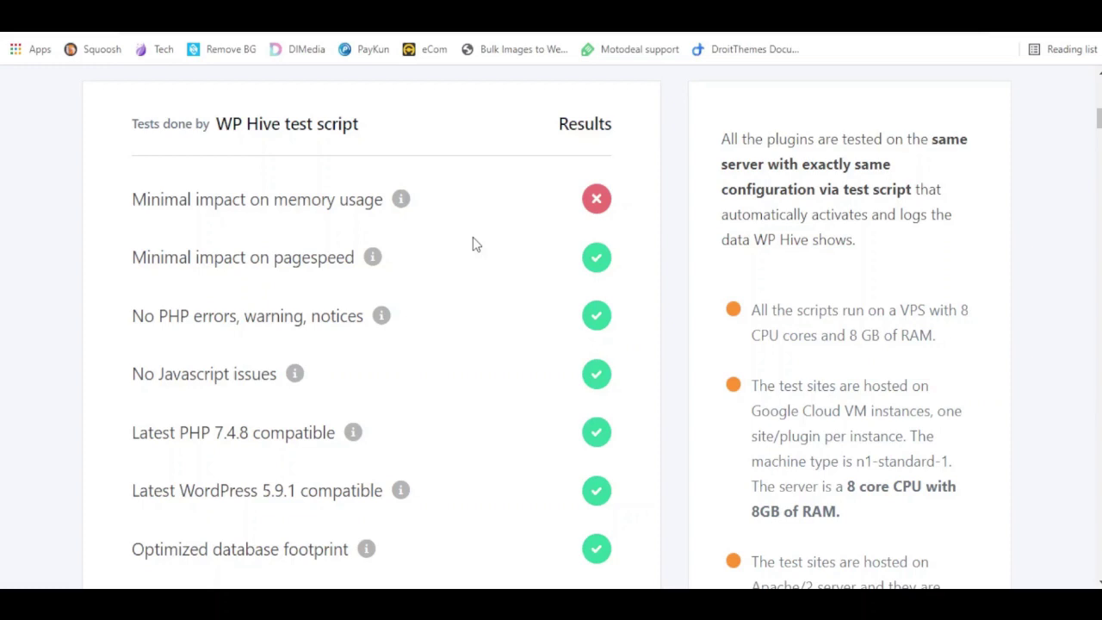
mouse_move(403, 201)
scroll(450, 263, down, 3)
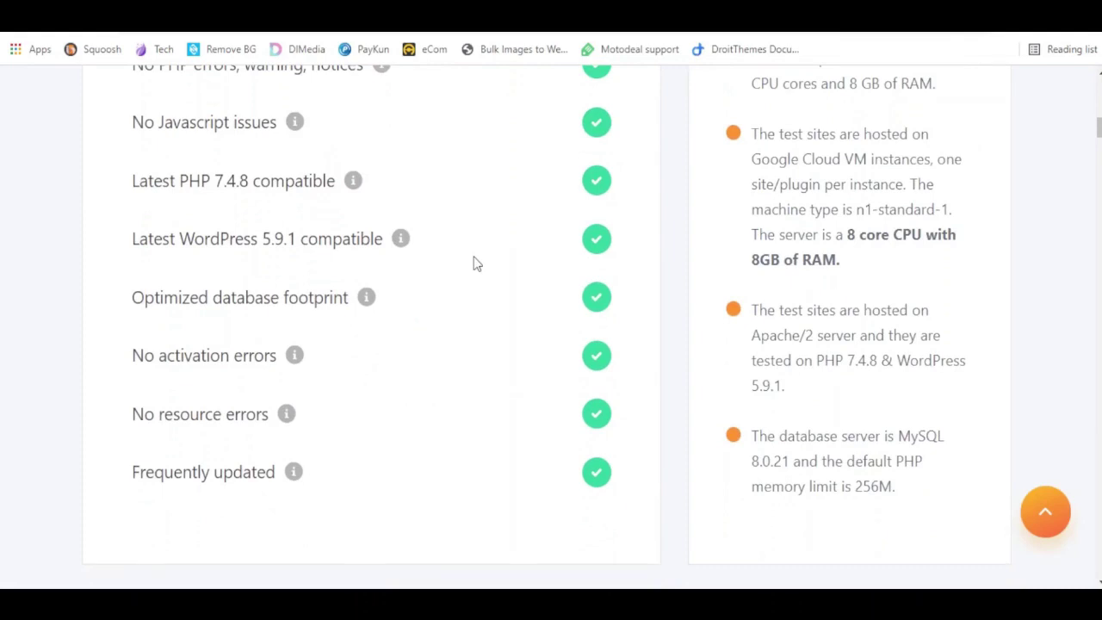
scroll(476, 262, up, 2)
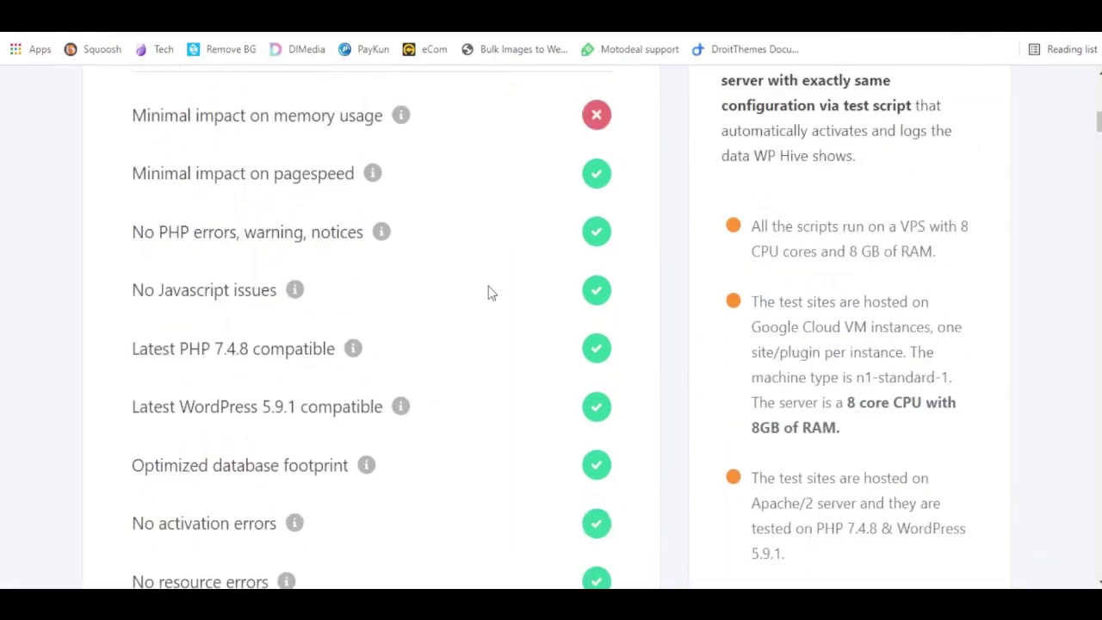
- Switch the Elementor report to version 3.4.7 and examine its test results, including JavaScript, PHP and WordPress compatibility
scroll(488, 293, up, 7)
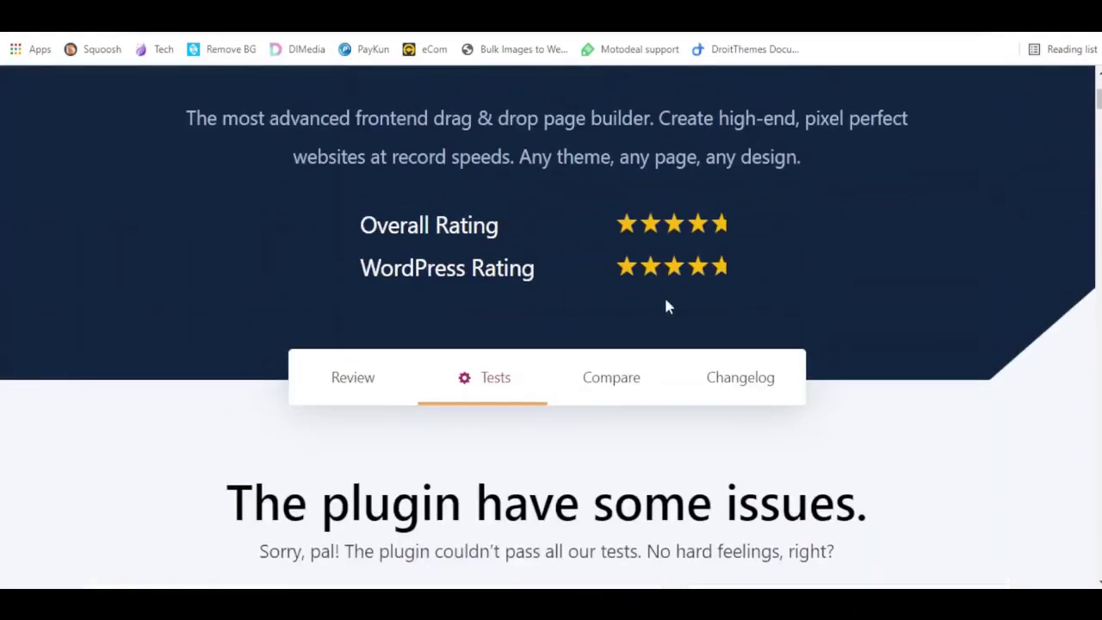
scroll(668, 305, up, 3)
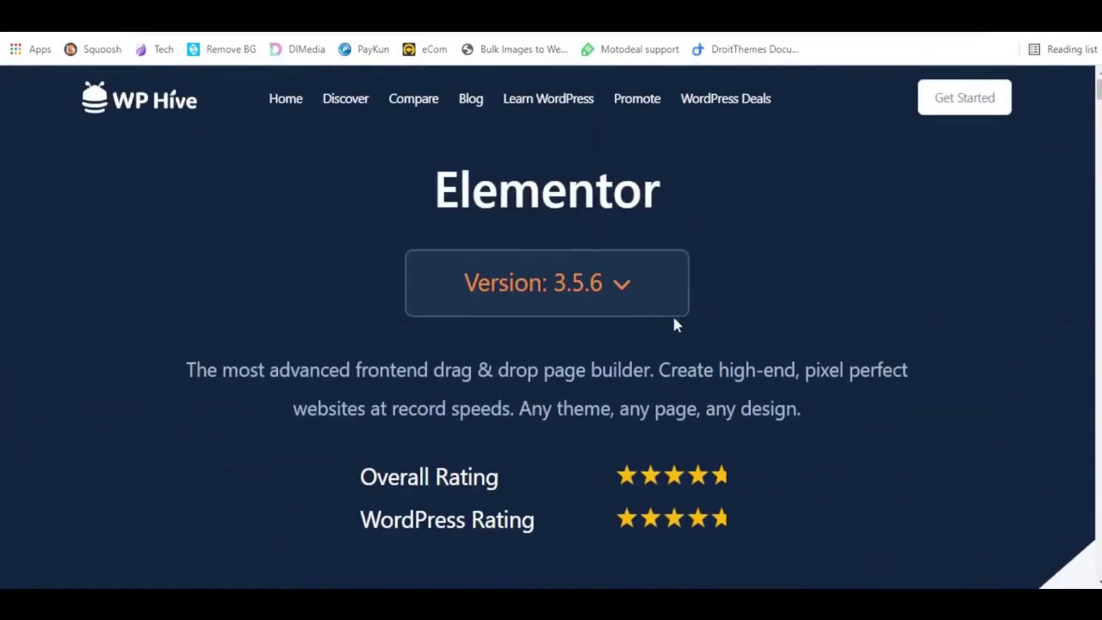
click(625, 296)
scroll(627, 295, down, 2)
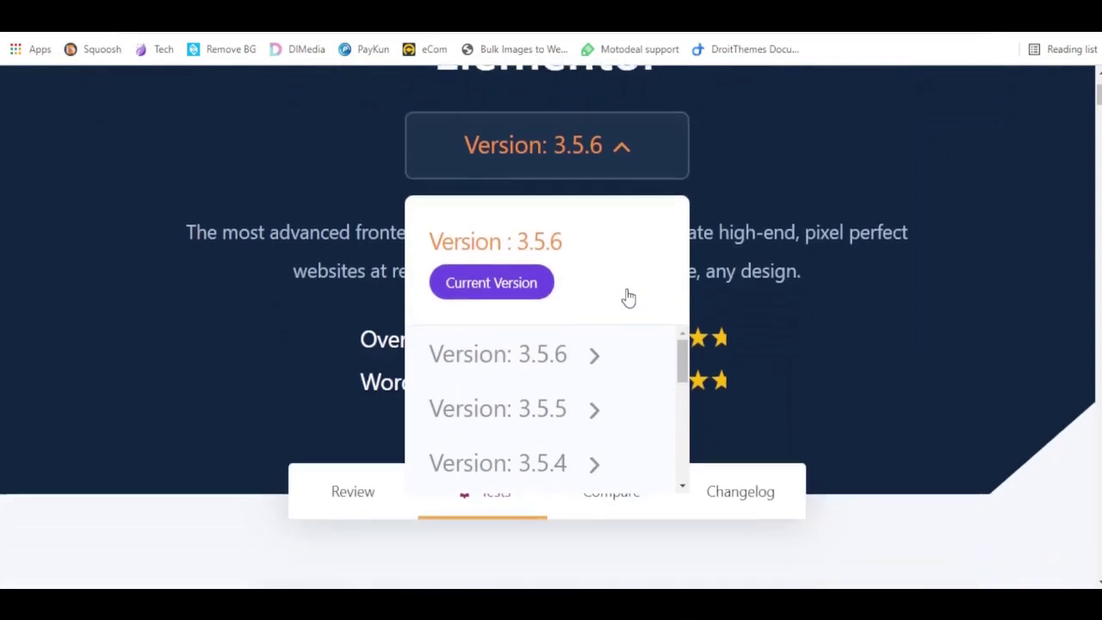
drag(682, 334, 664, 431)
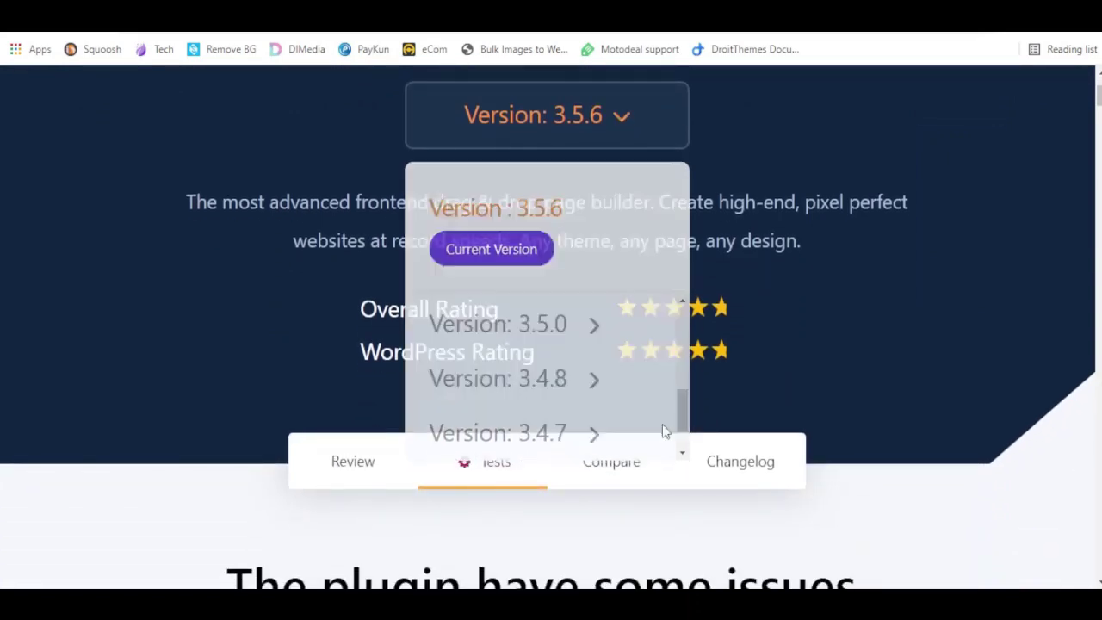
click(536, 436)
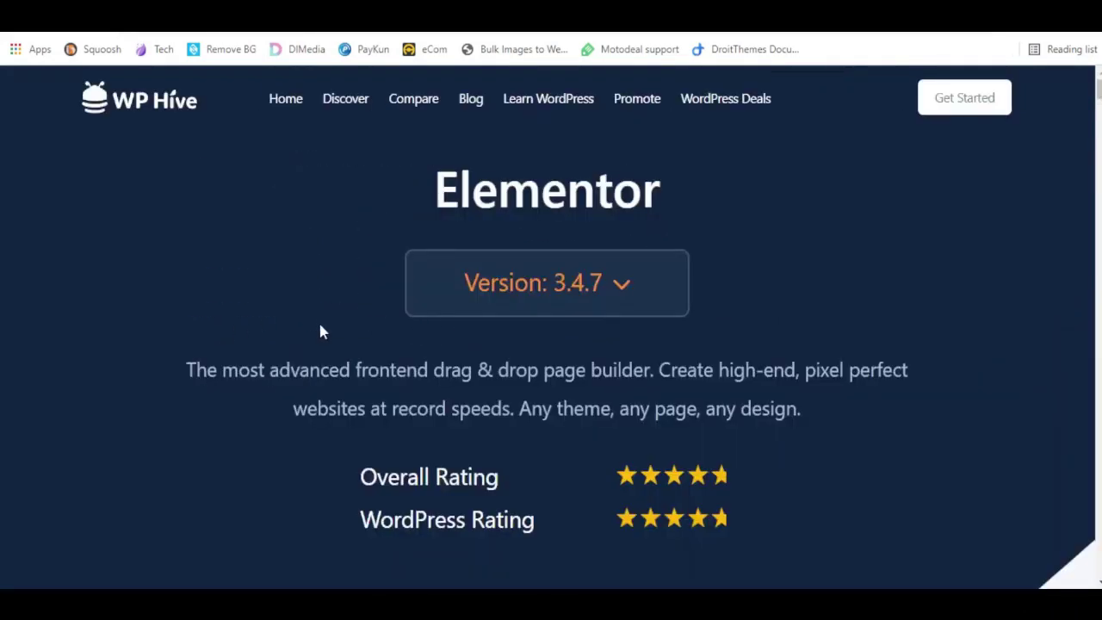
scroll(320, 331, down, 7)
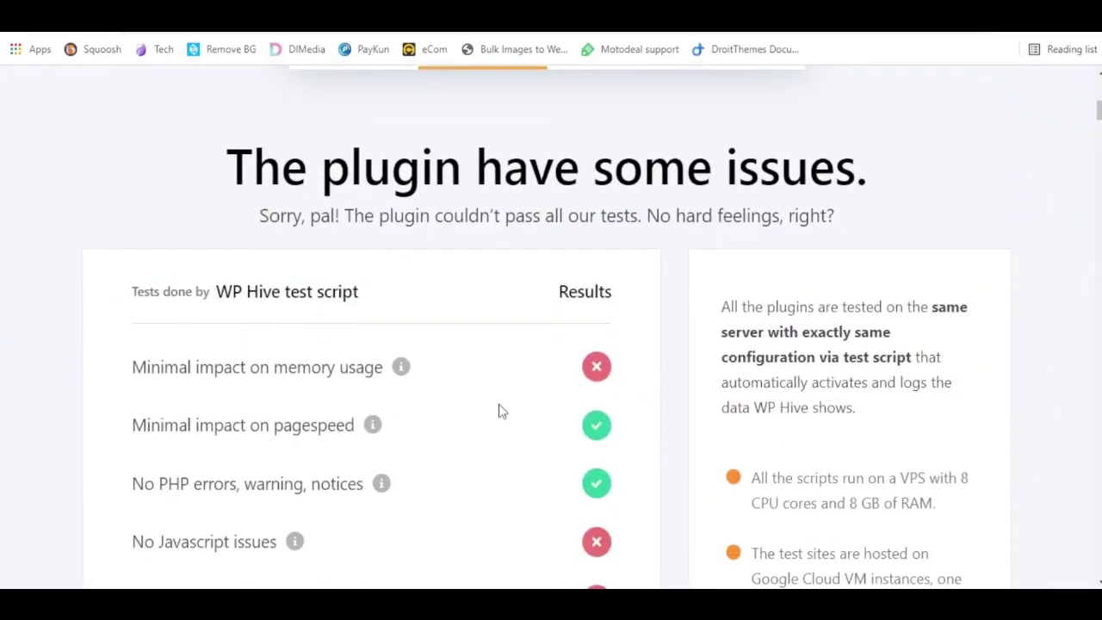
scroll(472, 398, up, 1)
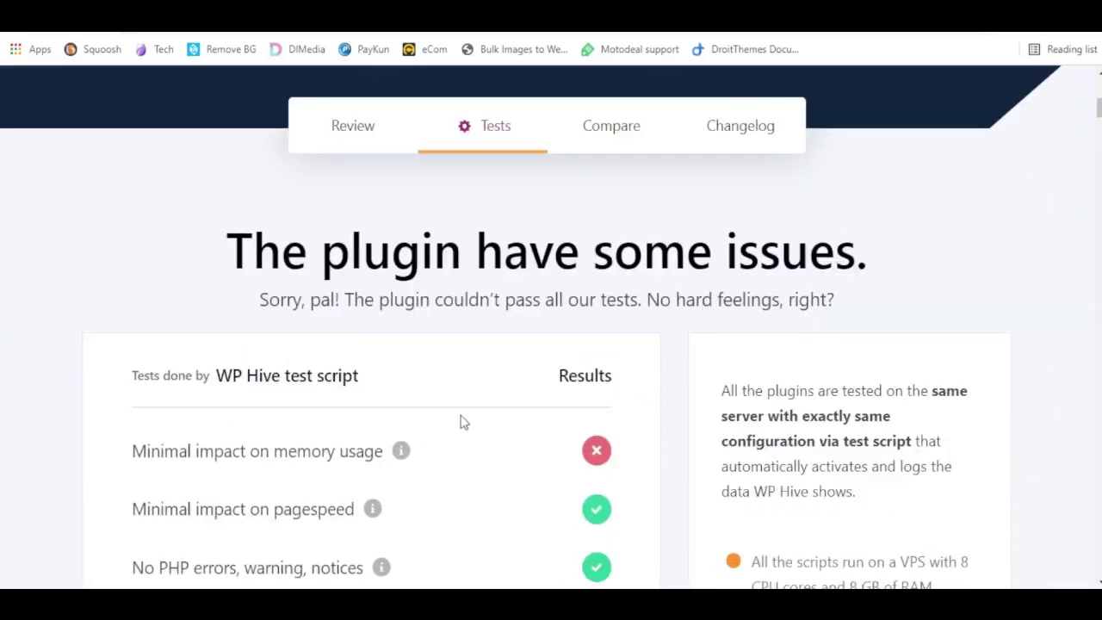
scroll(462, 422, down, 4)
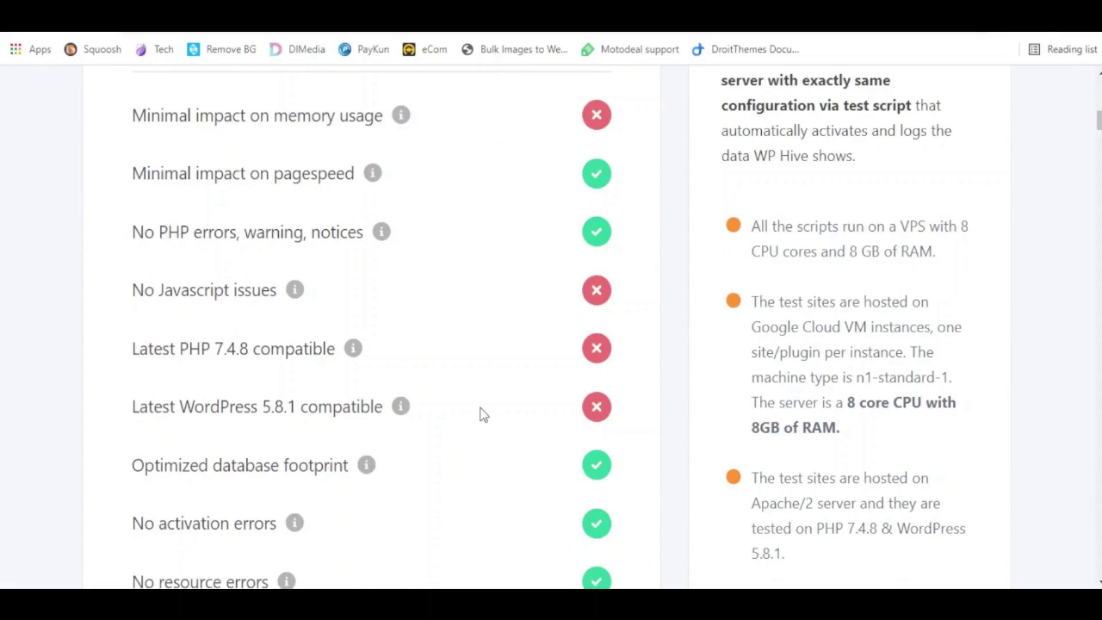
- Return to the Elementor page on WordPress.org and open WP Hive's plugin comparison from there in a new tab
key(alt+Left)
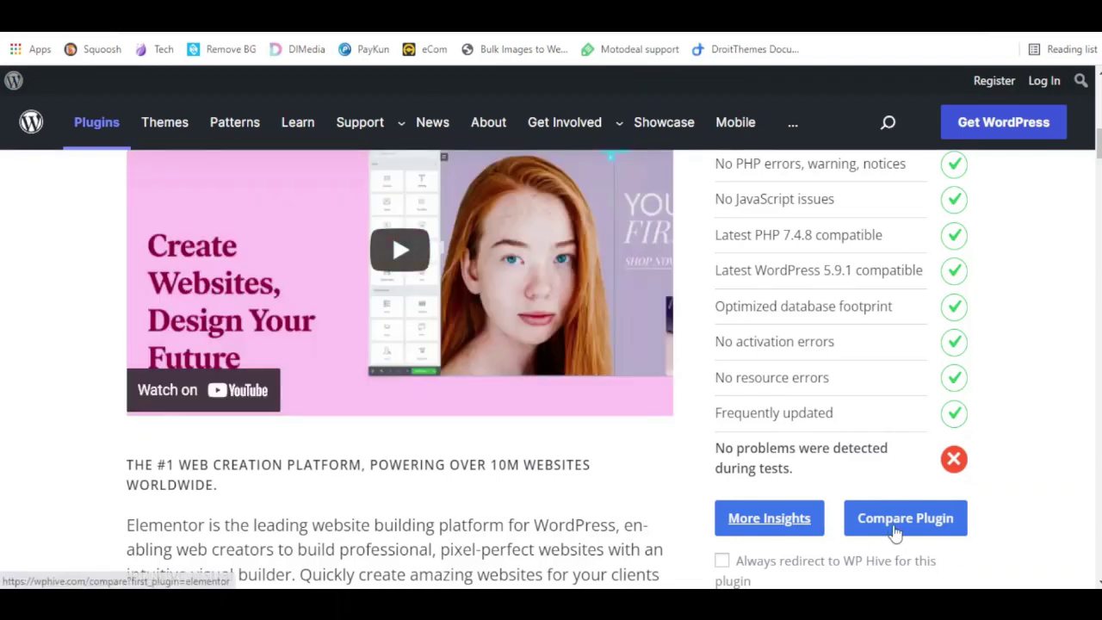
right_click(895, 532)
click(924, 391)
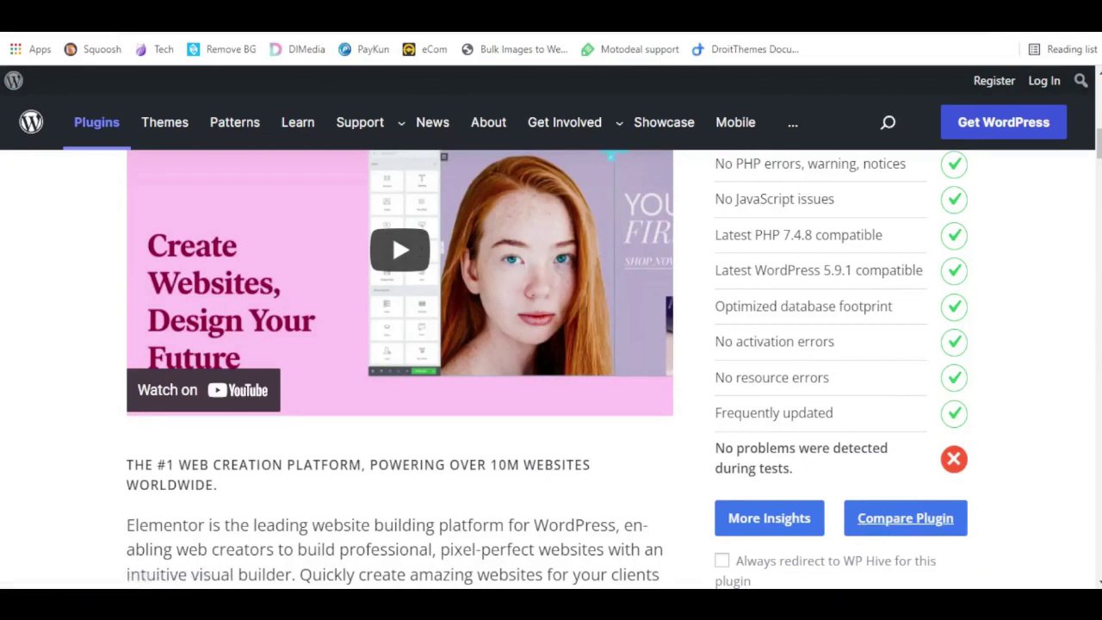
key(ctrl+Tab)
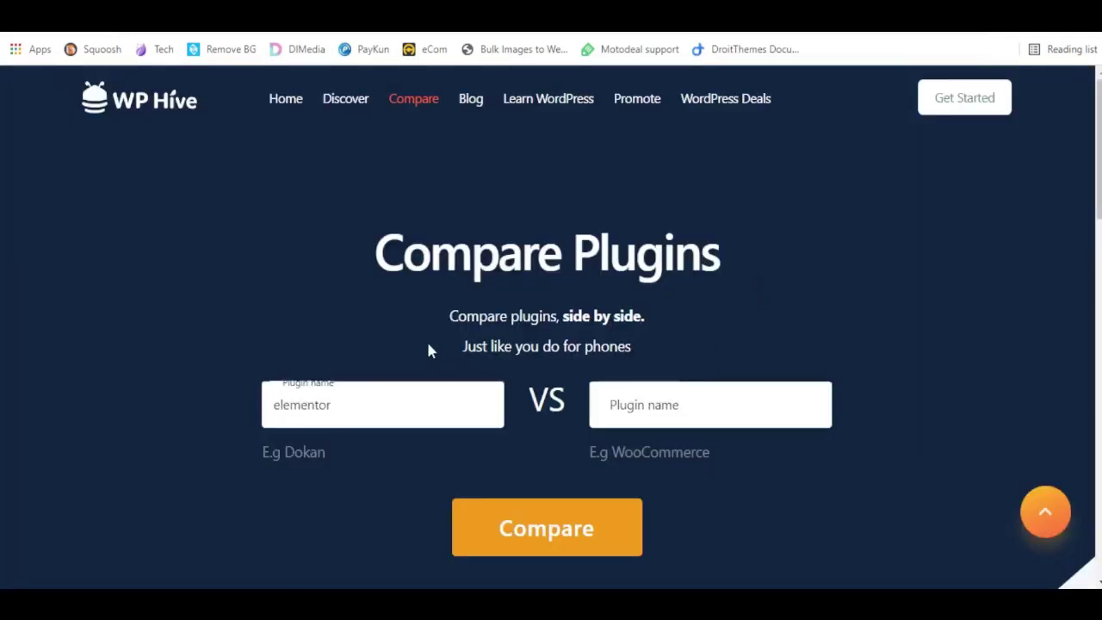
- Replace elementor with Dokan by weDevs as the first plugin in the comparison
click(363, 407)
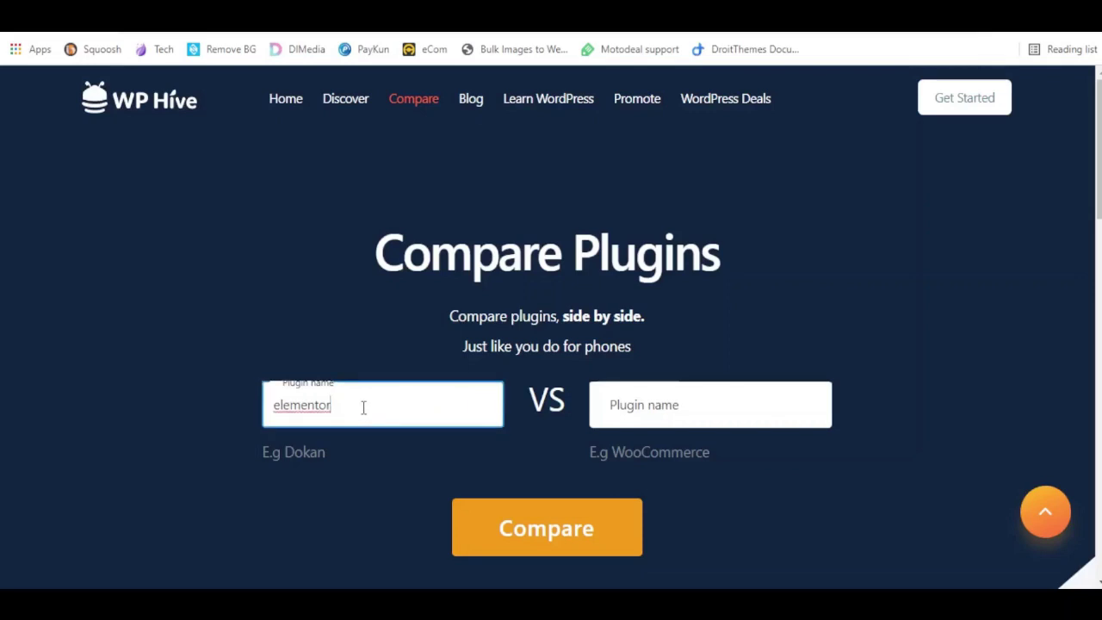
drag(363, 406, 272, 404)
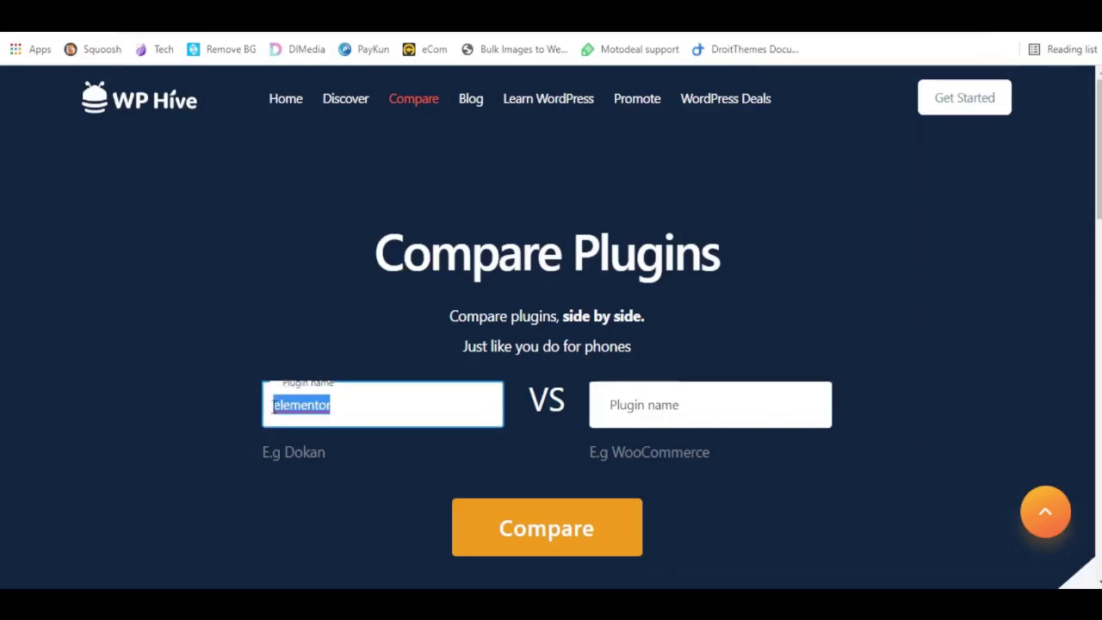
text(Doka)
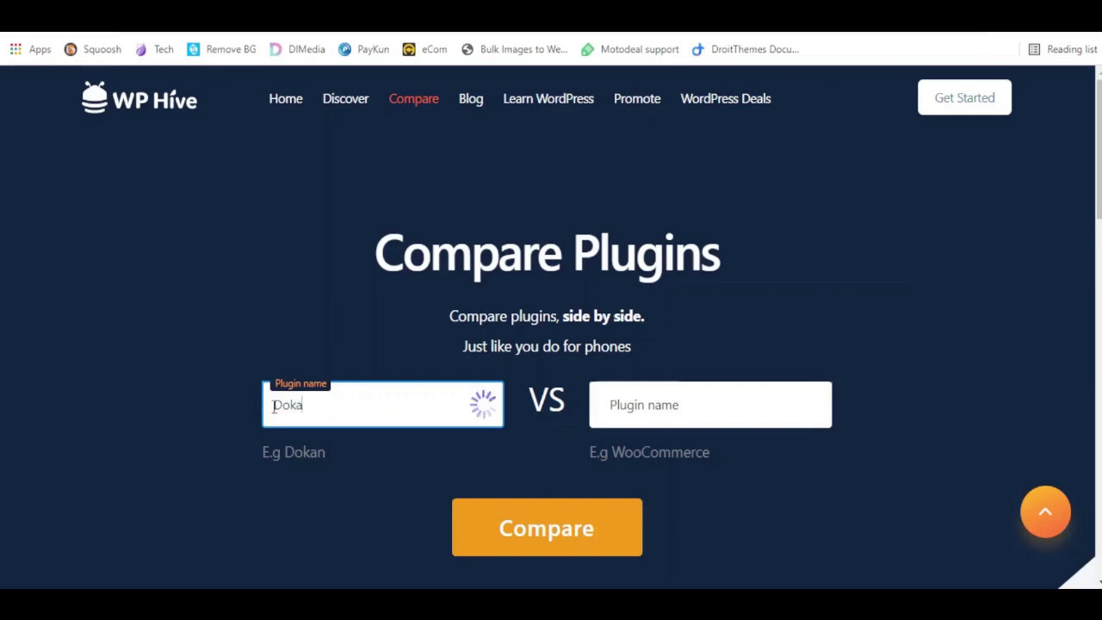
text(n)
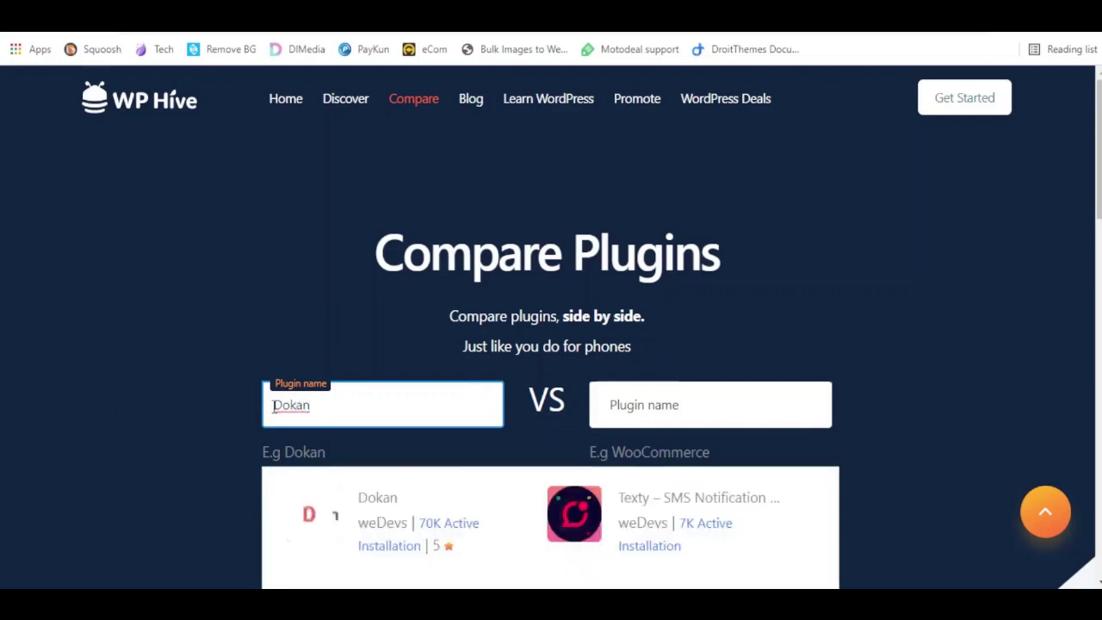
click(376, 510)
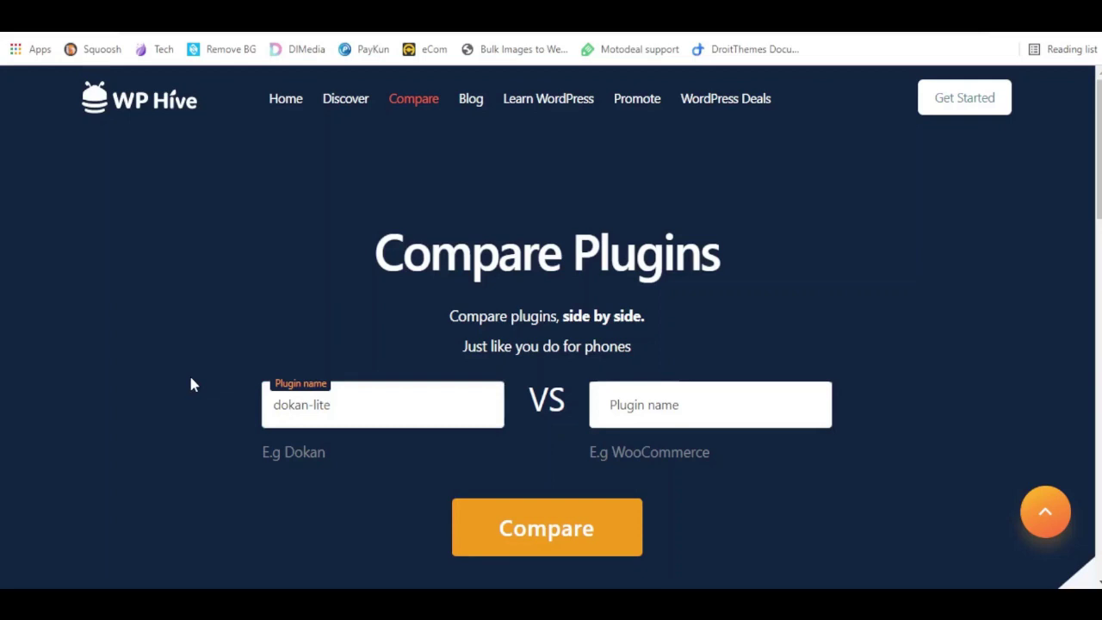
- Search for "WCFM" as the second plugin and choose the WC Lovers entry with 40K active installations
click(654, 411)
text(WCFM)
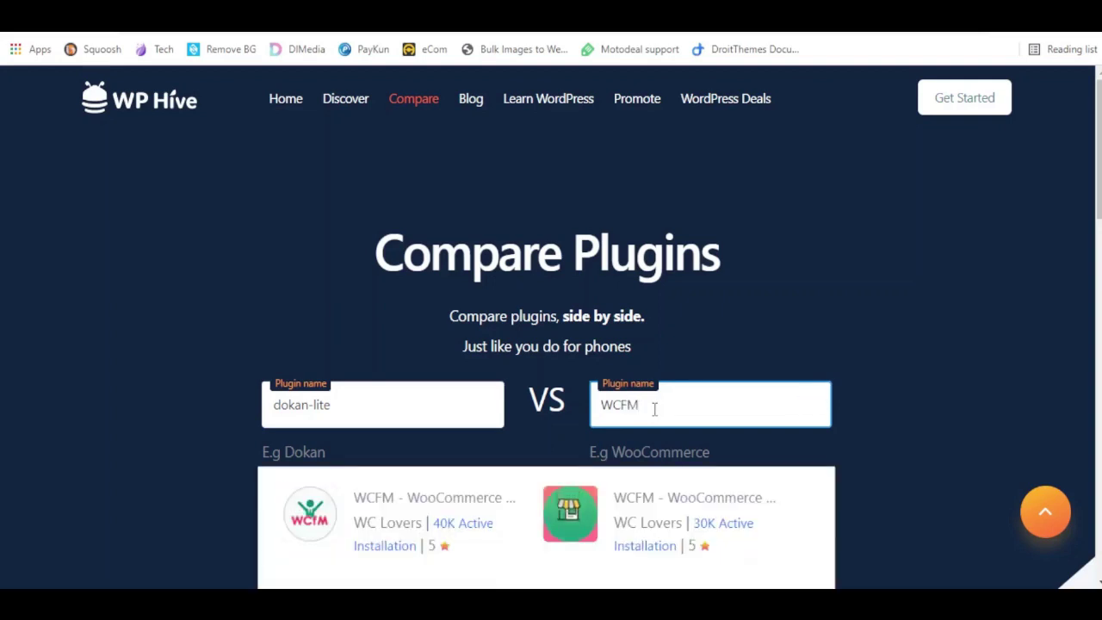
scroll(804, 324, down, 1)
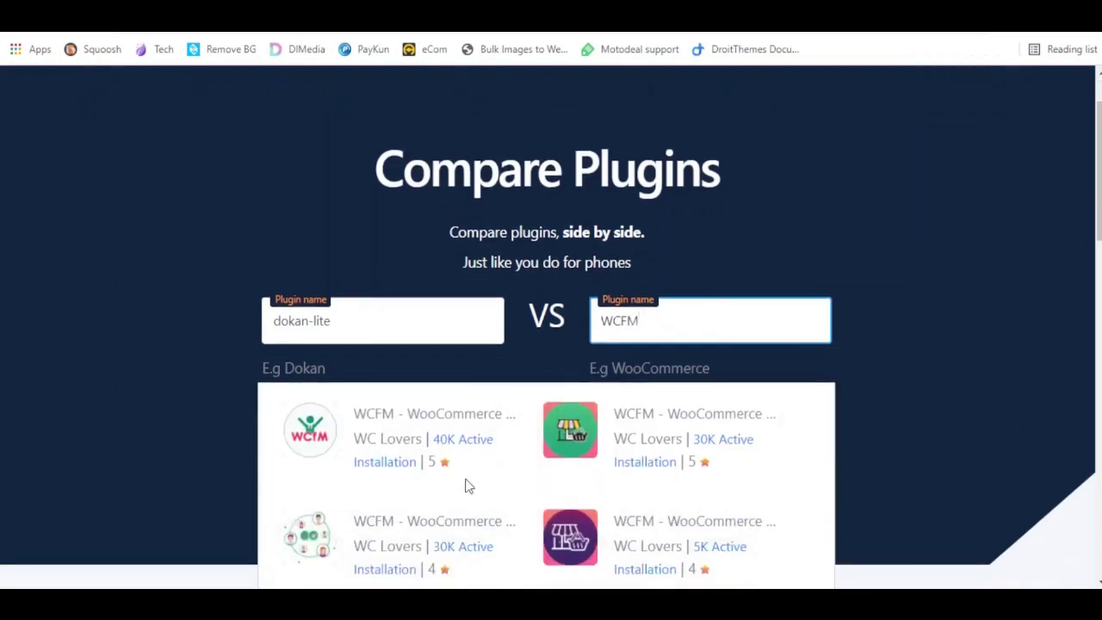
click(376, 420)
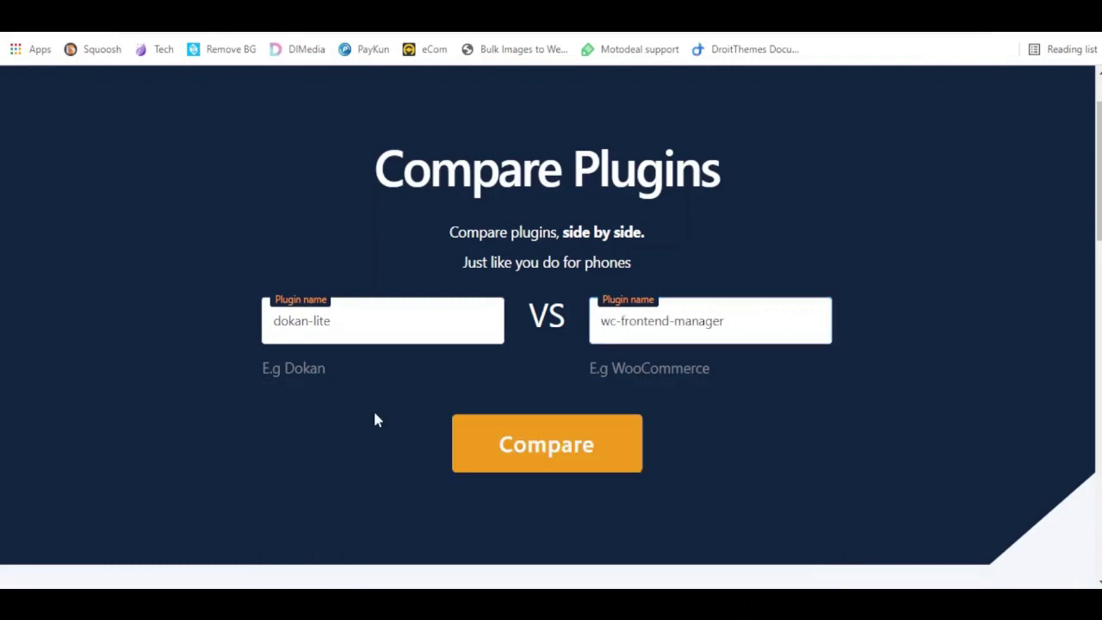
- Run the comparison of Dokan and WCFM - WooCommerce Frontend Manager and view the results from Memory Usage onward
click(522, 455)
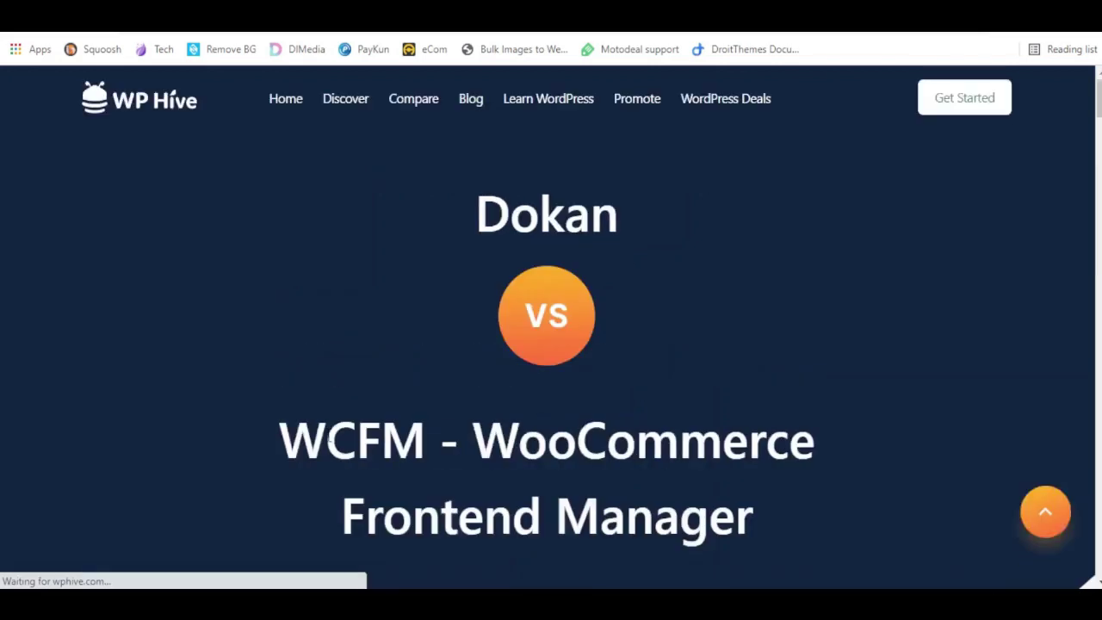
scroll(327, 434, down, 5)
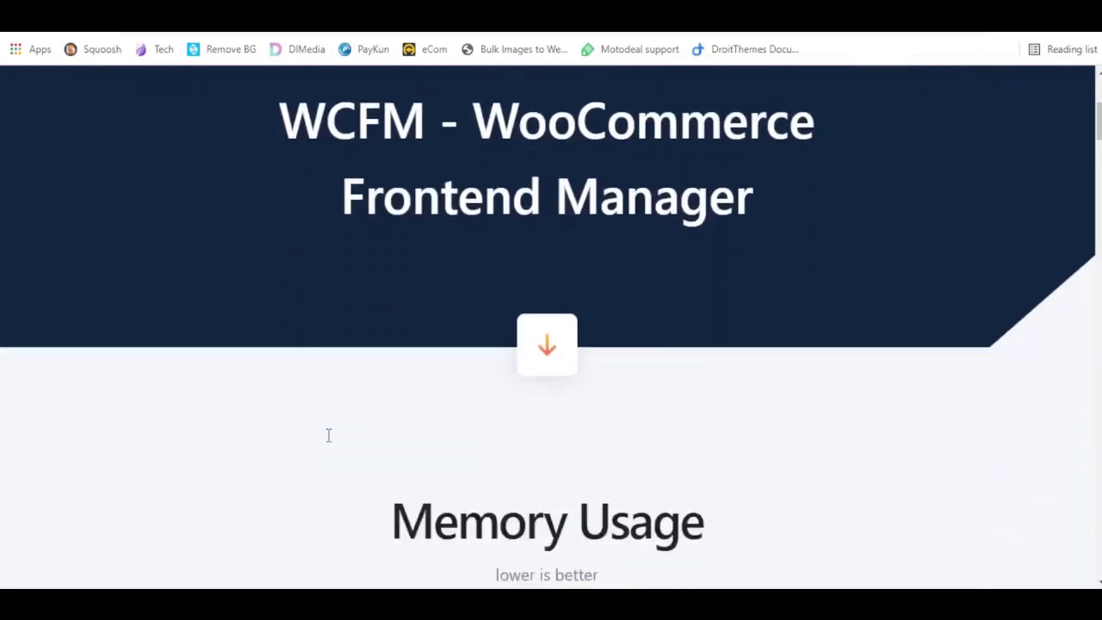
scroll(327, 435, down, 4)
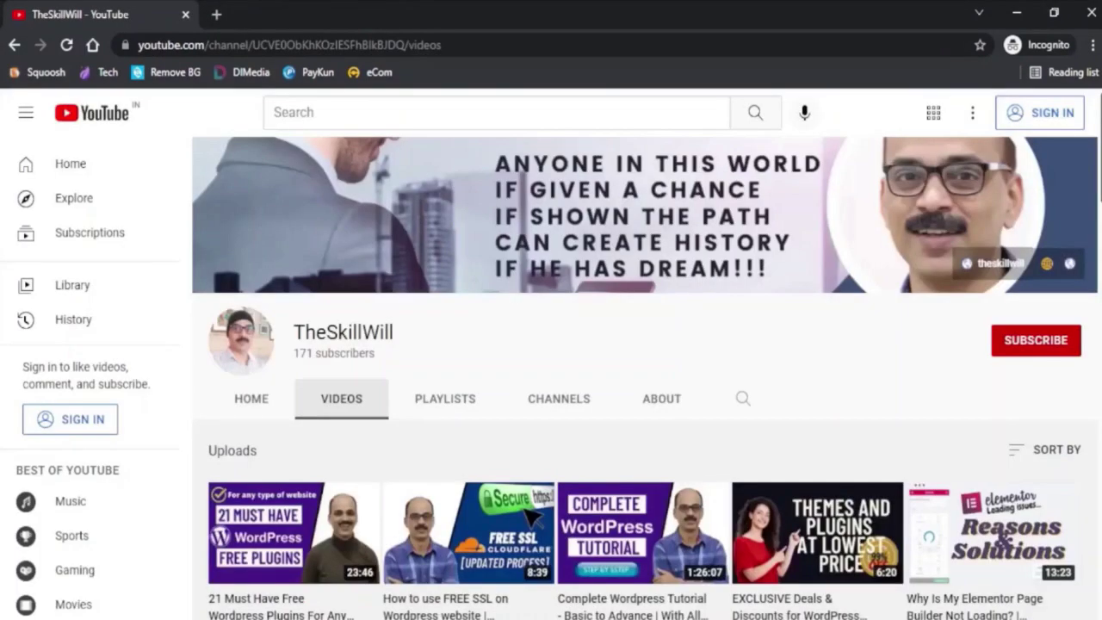
- Browse the uploaded videos on TheSkillWill's YouTube channel
scroll(646, 378, down, 3)
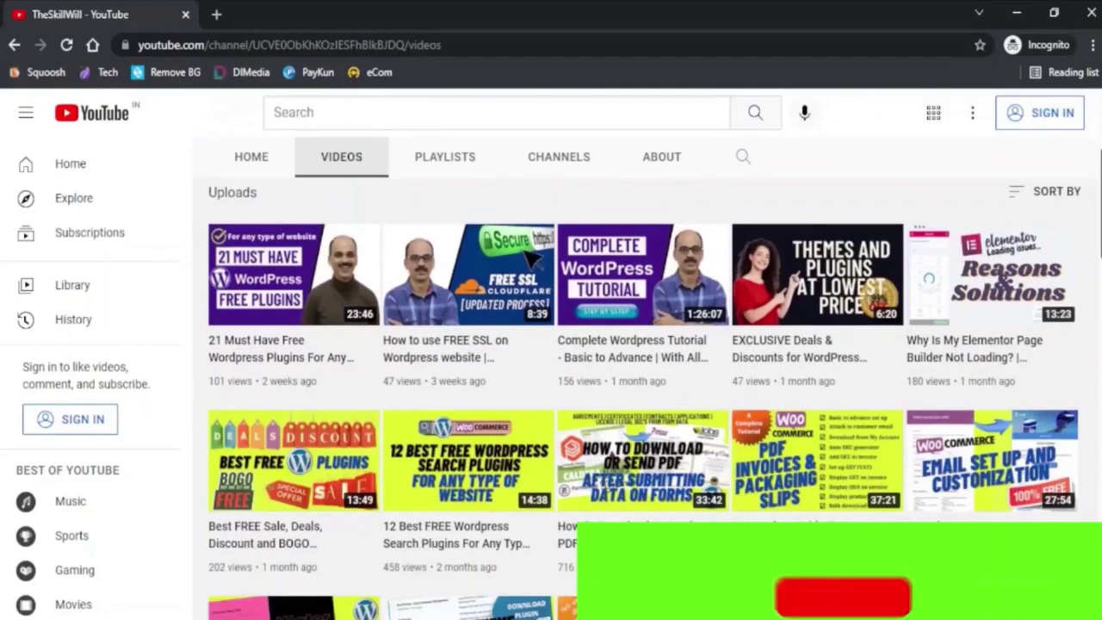
scroll(643, 395, down, 2)
scroll(643, 396, down, 2)
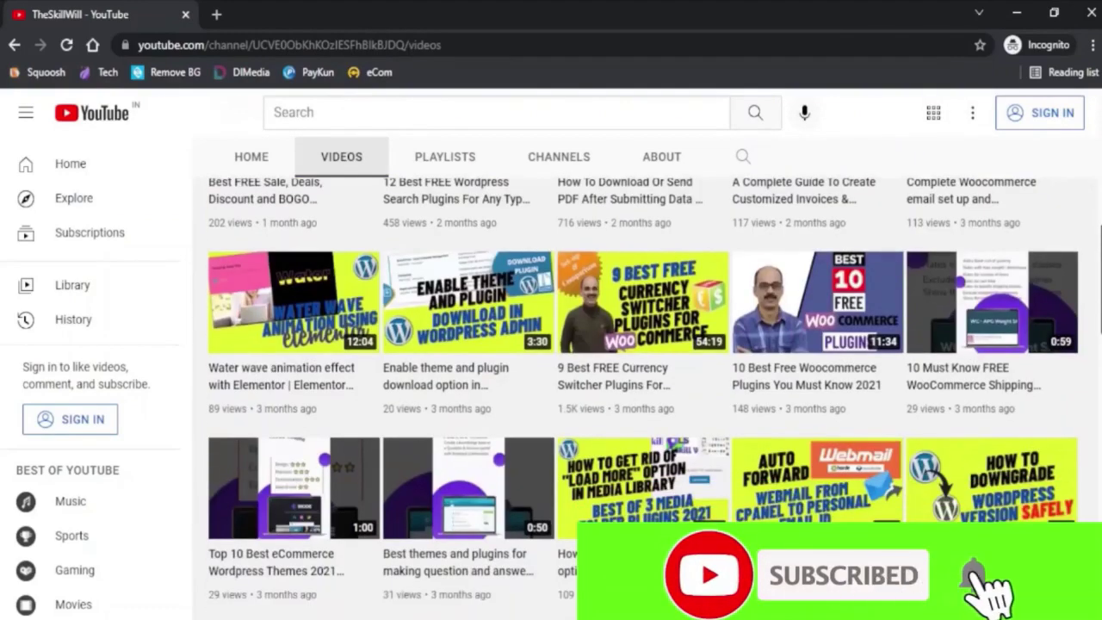
scroll(643, 396, down, 2)
scroll(643, 395, down, 1)
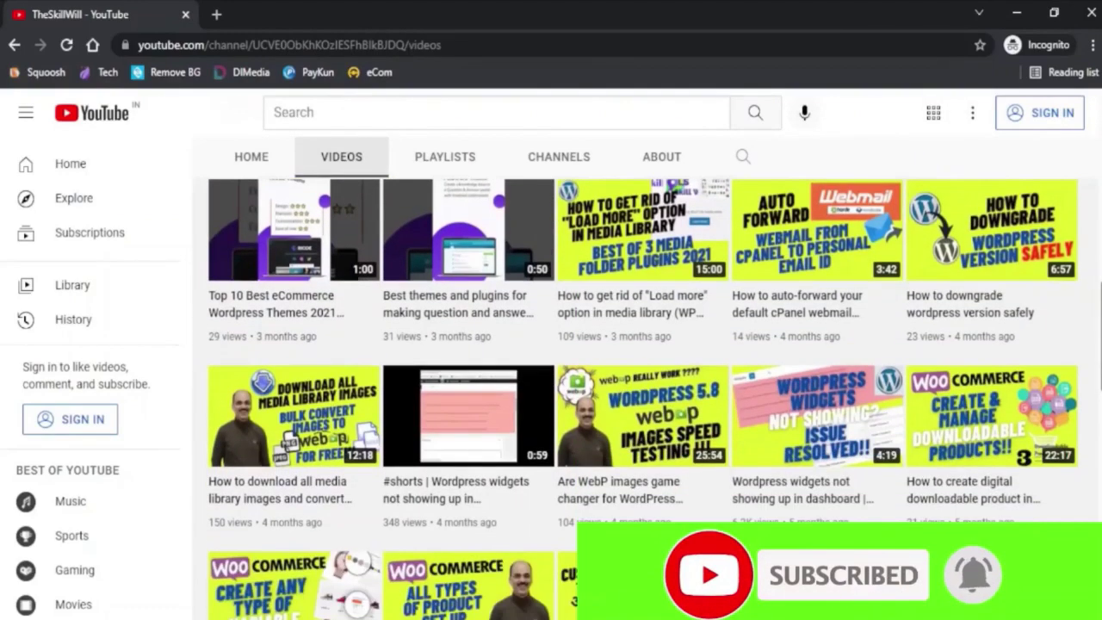
scroll(642, 395, down, 2)
scroll(643, 396, down, 2)
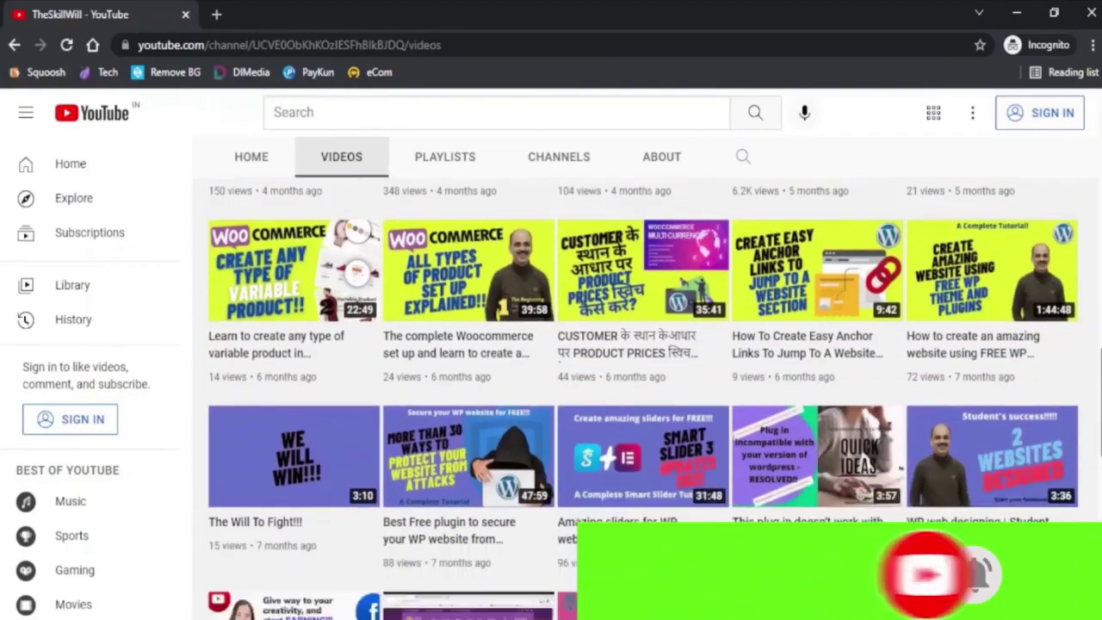
scroll(643, 396, down, 2)
scroll(642, 396, down, 2)
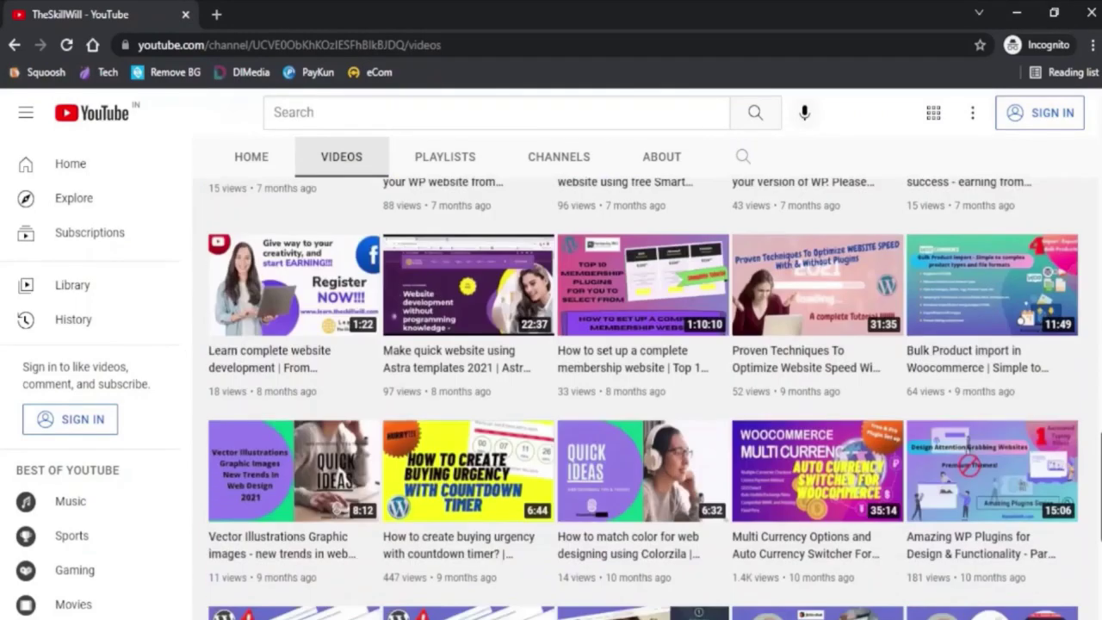
scroll(643, 396, down, 3)
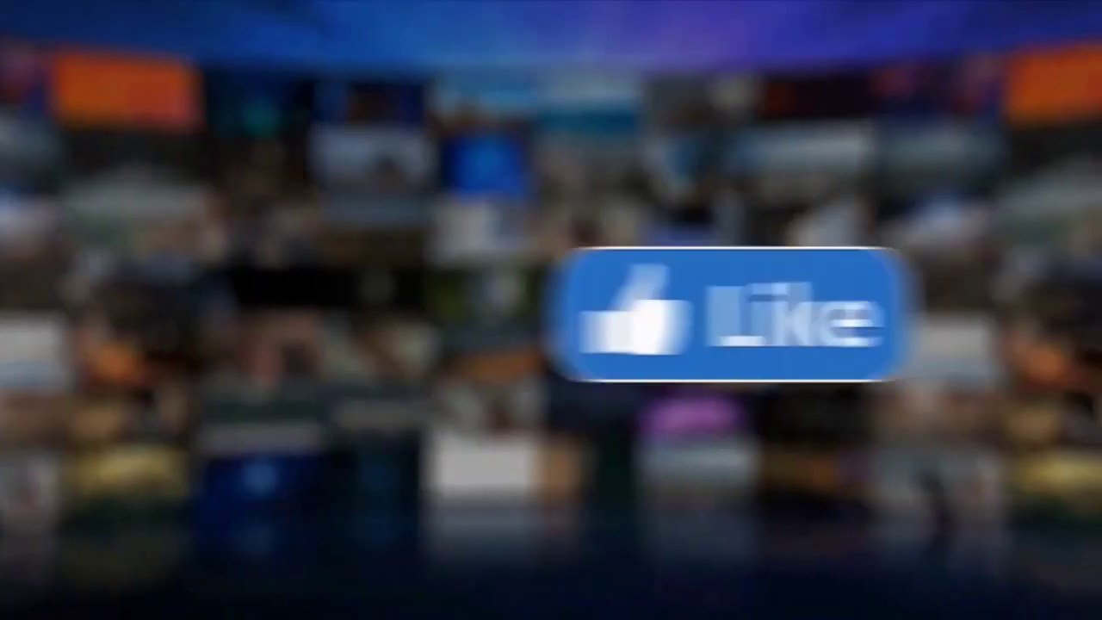